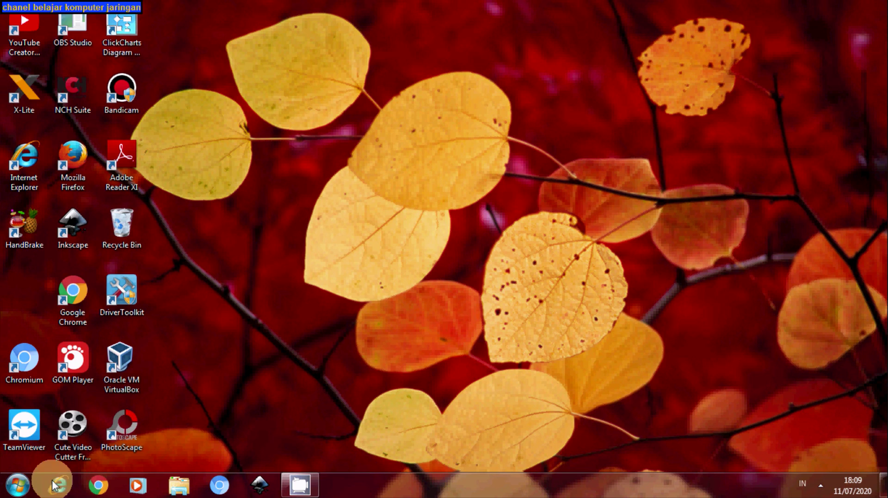
- Launch Microsoft Office Word 2007 from the Windows 7 Start menu to get blank Document1
left_click(19, 495)
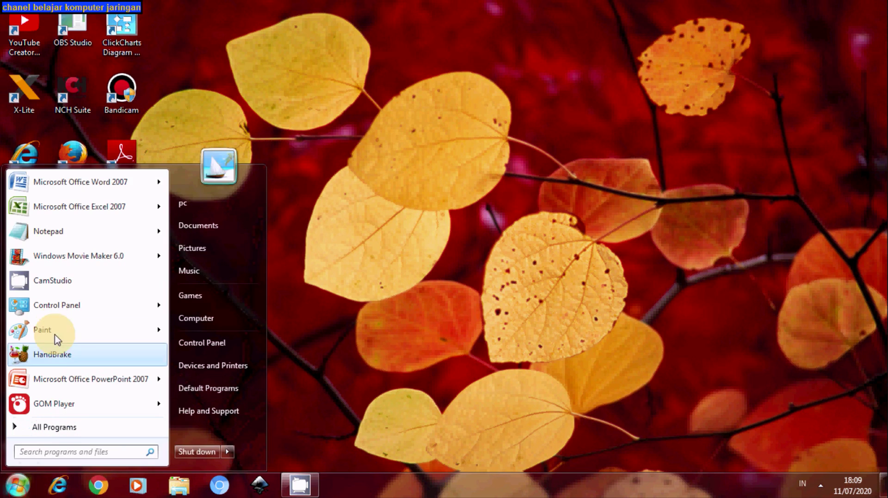
left_click(56, 182)
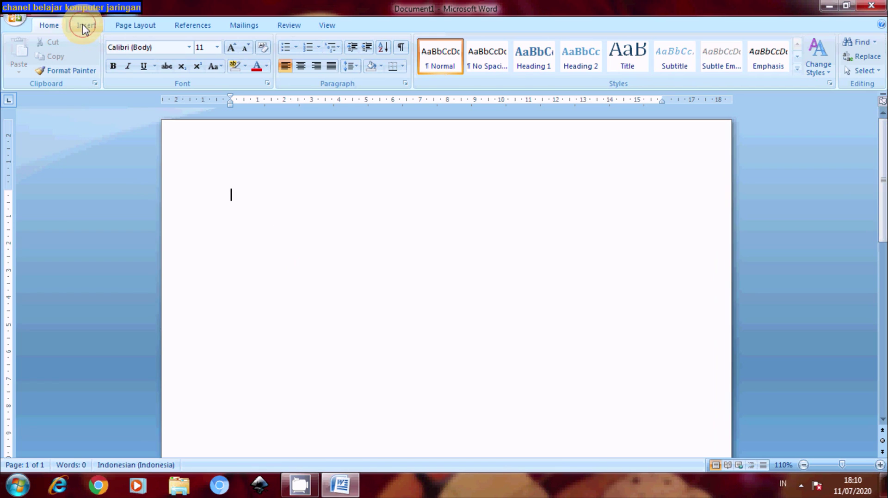
- Show the Clip Art task pane from the Insert ribbon beside the blank document
left_click(85, 29)
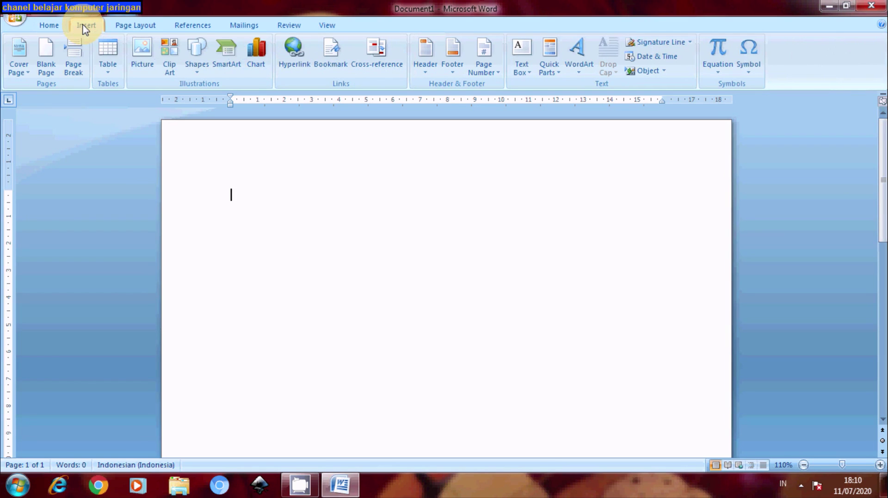
left_click(168, 63)
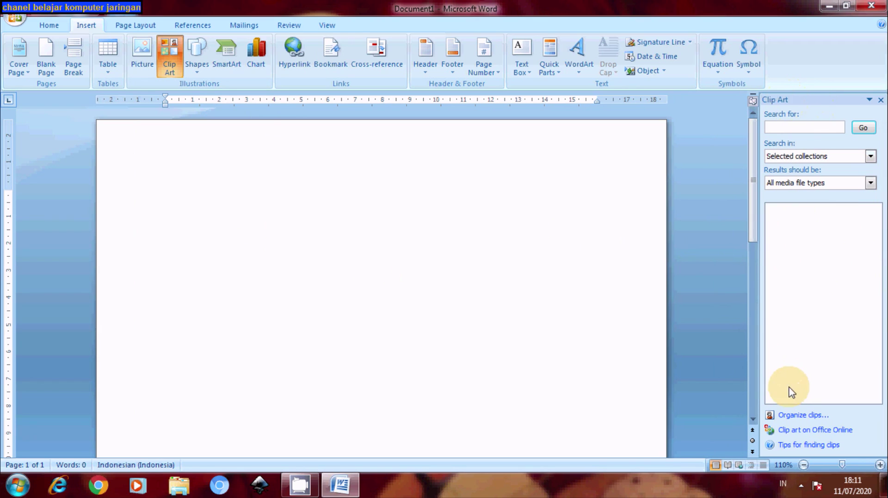
- Open Organize clips, move the Clip Organizer window, and expand Office Collections
left_click(804, 416)
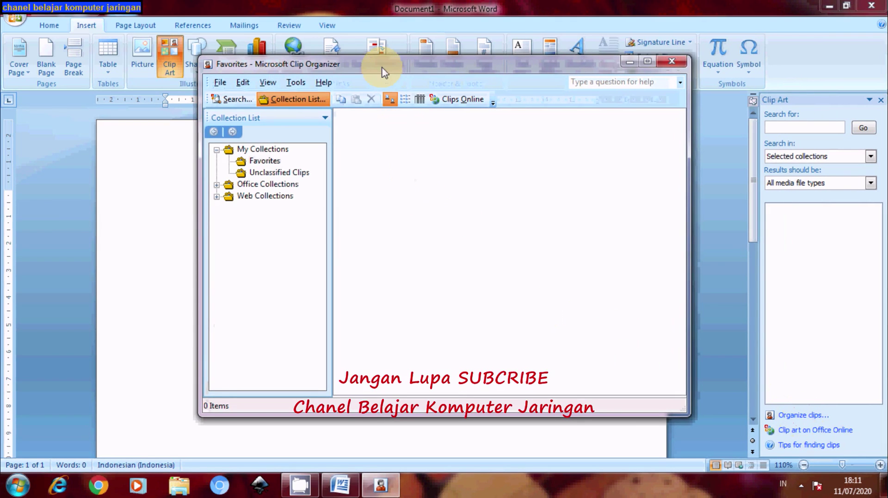
mouse_move(381, 72)
left_mouse_down()
mouse_move(322, 110)
mouse_move(340, 115)
left_mouse_up()
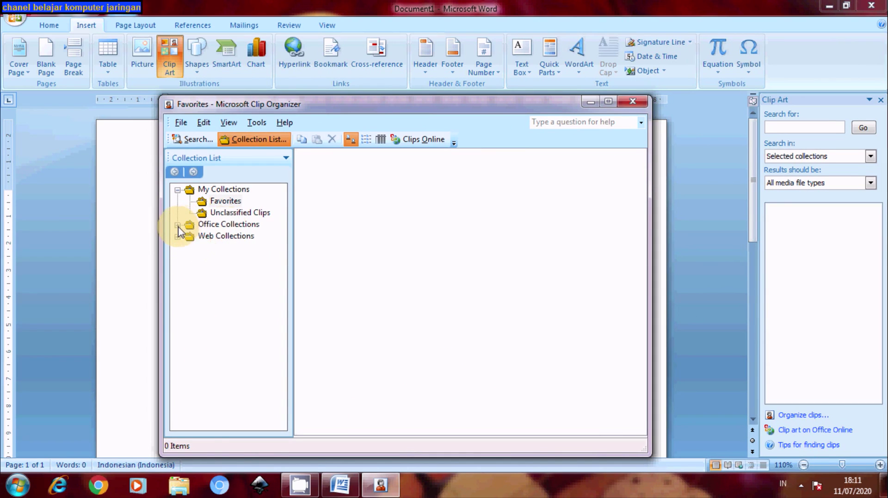
left_click(201, 227)
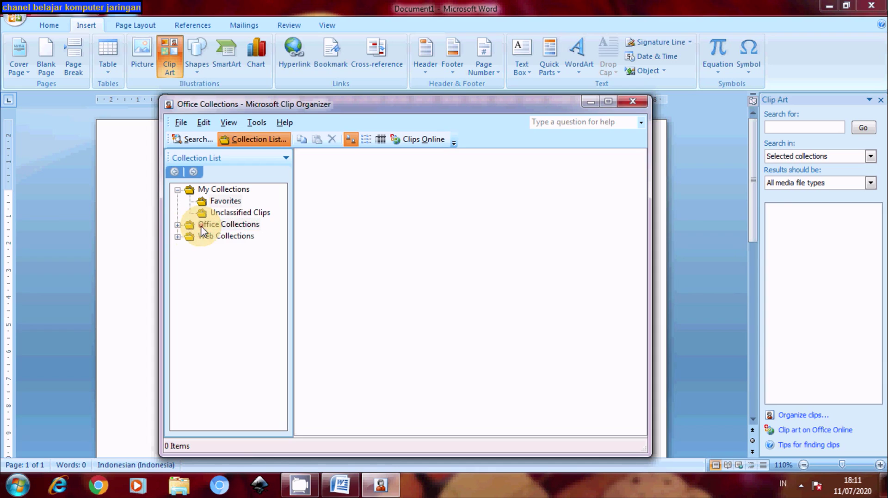
left_click(177, 226)
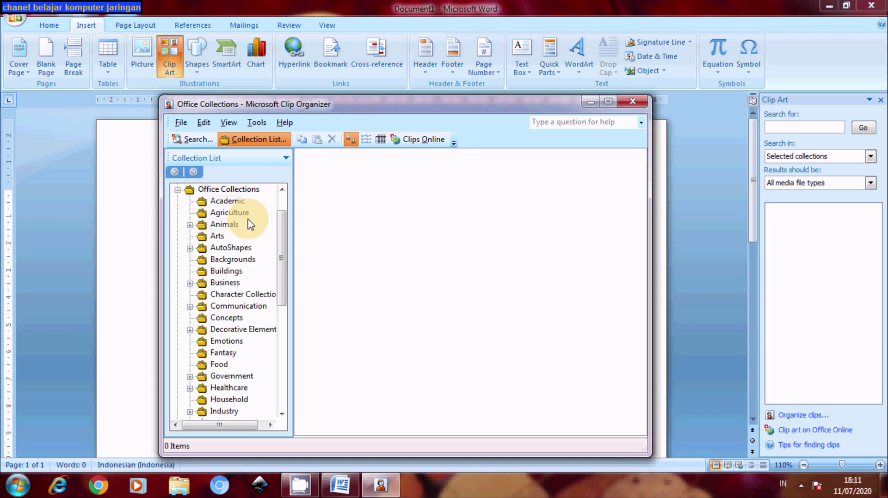
left_click_drag(286, 239, 282, 236)
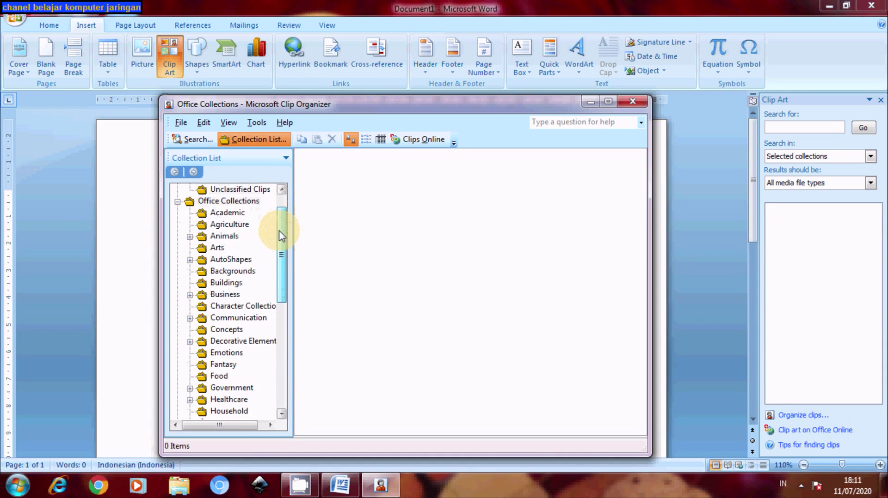
- Browse the Academic, Agriculture, Animals, Arts, AutoShapes, Backgrounds and Buildings categories
left_click(226, 214)
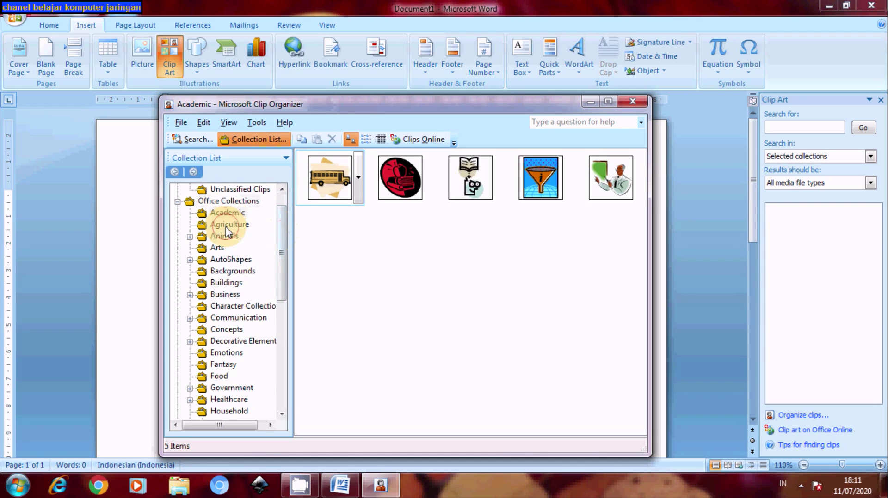
left_click(227, 225)
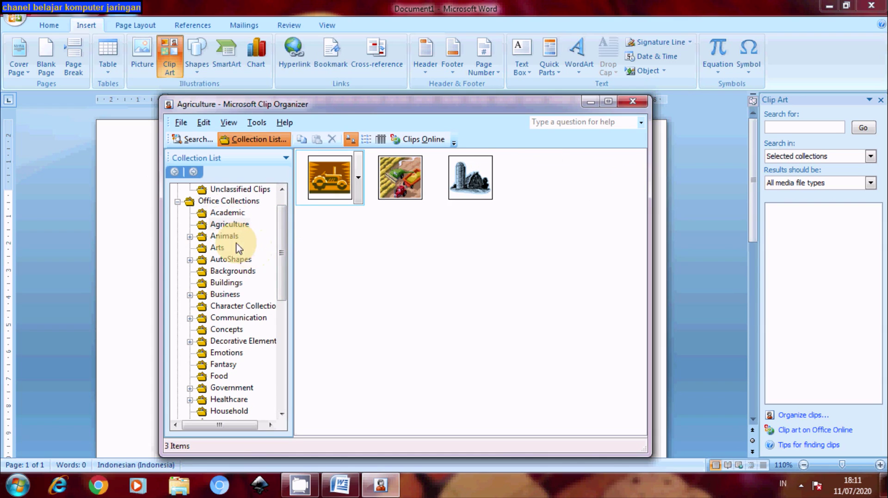
left_click(225, 237)
left_click(221, 249)
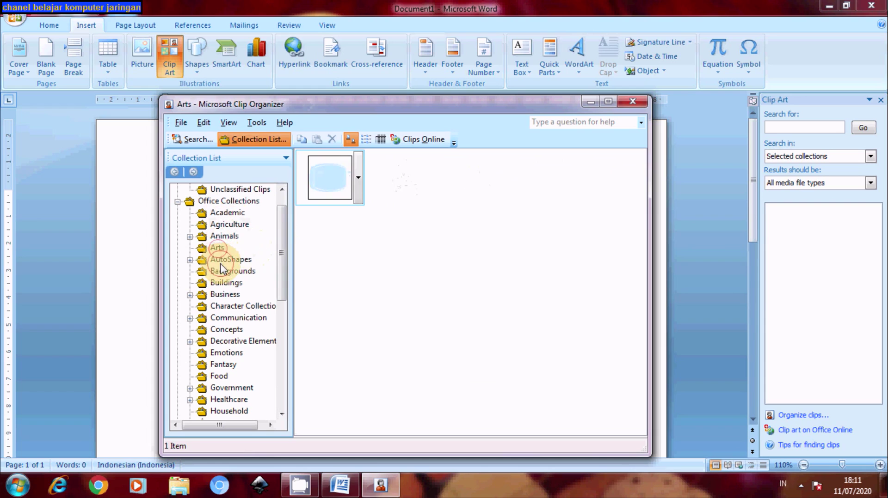
left_click(222, 260)
left_click(223, 273)
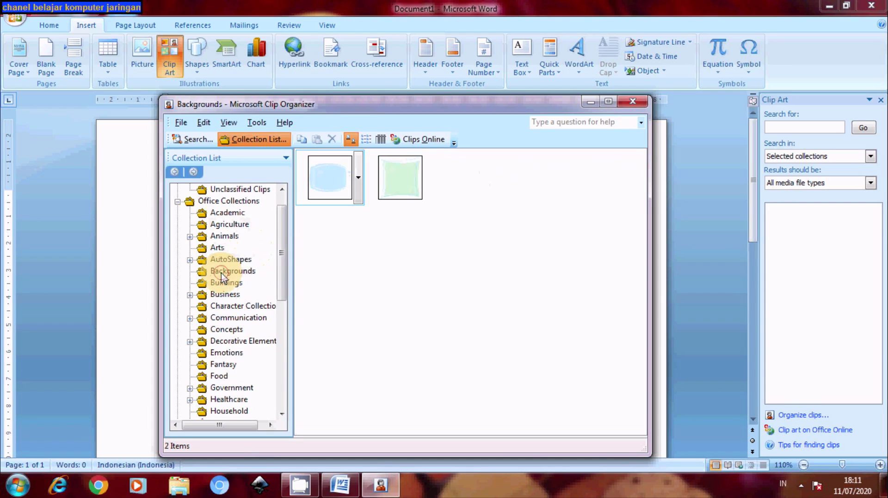
left_click(223, 283)
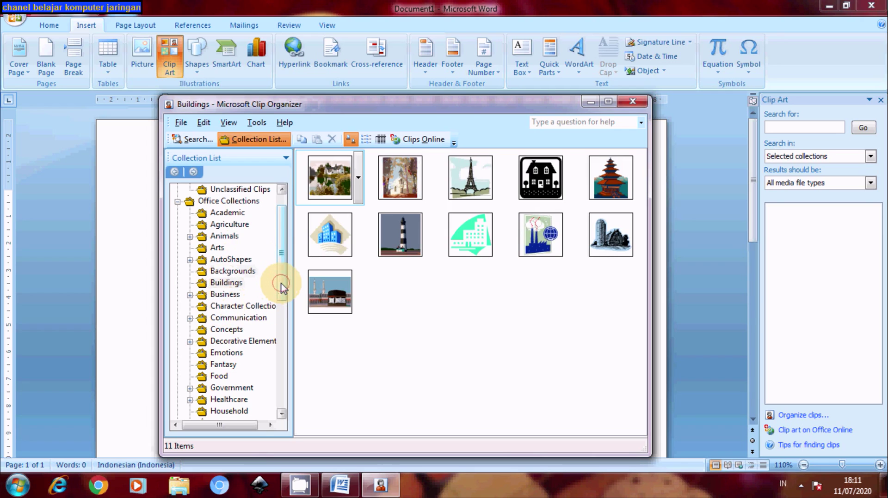
mouse_move(283, 289)
left_mouse_down()
mouse_move(283, 346)
mouse_move(275, 266)
left_mouse_up()
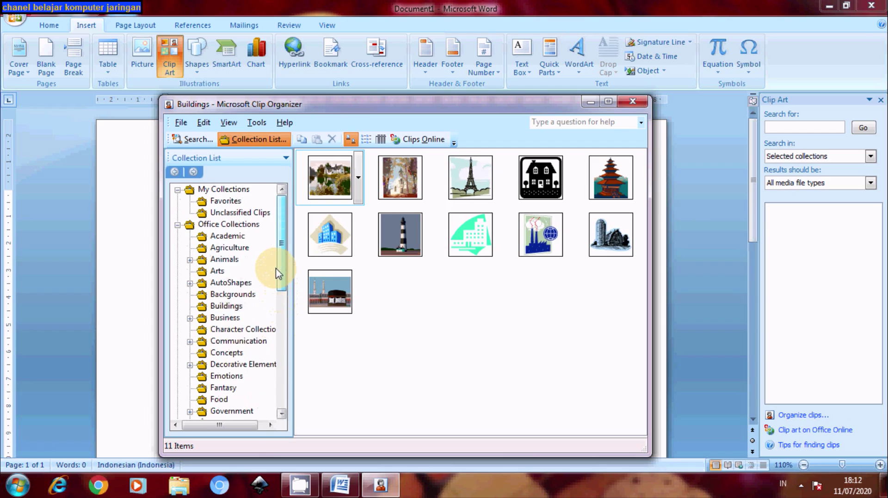
- Show the 12 Business clips and select the woman-at-a-computer clip
left_click(225, 309)
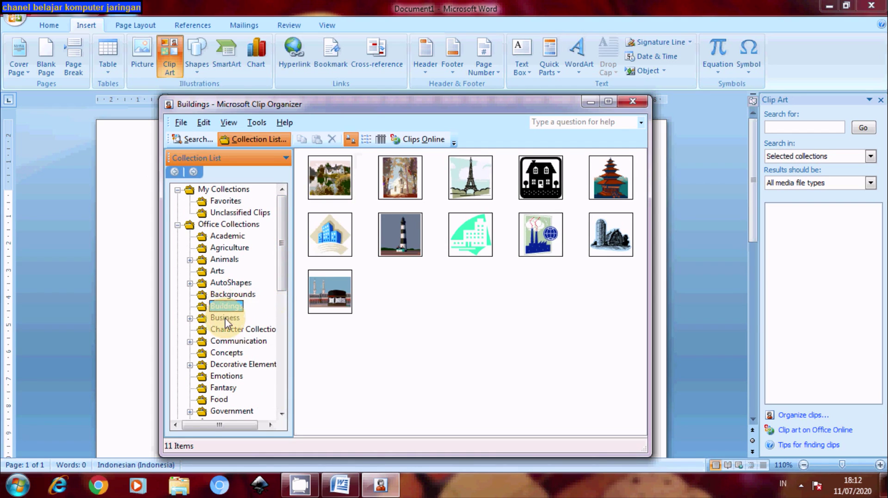
left_click(225, 319)
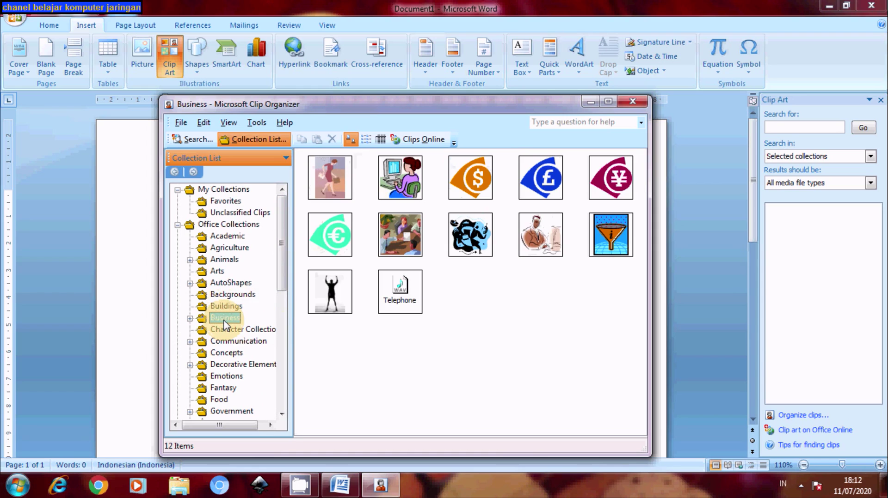
mouse_move(421, 200)
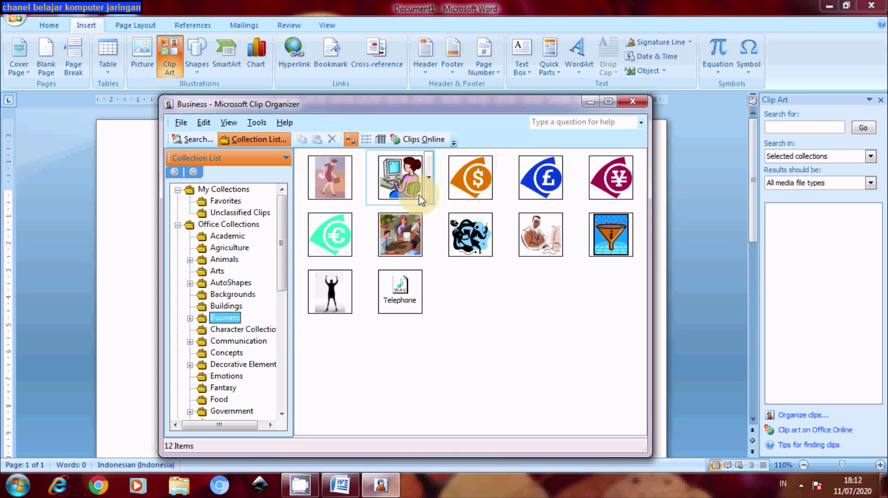
left_click(395, 186)
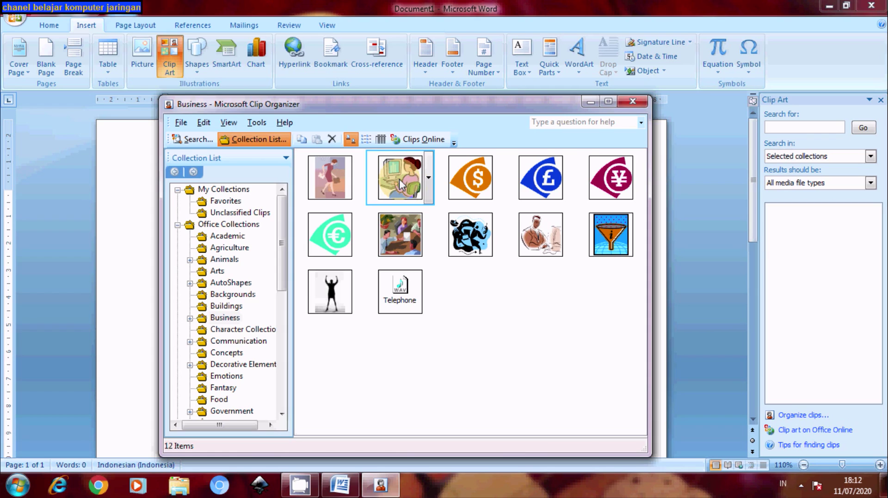
- Move the organizer window aside and drag the clip onto the Word page
left_click(371, 107)
left_click_drag(371, 108, 527, 40)
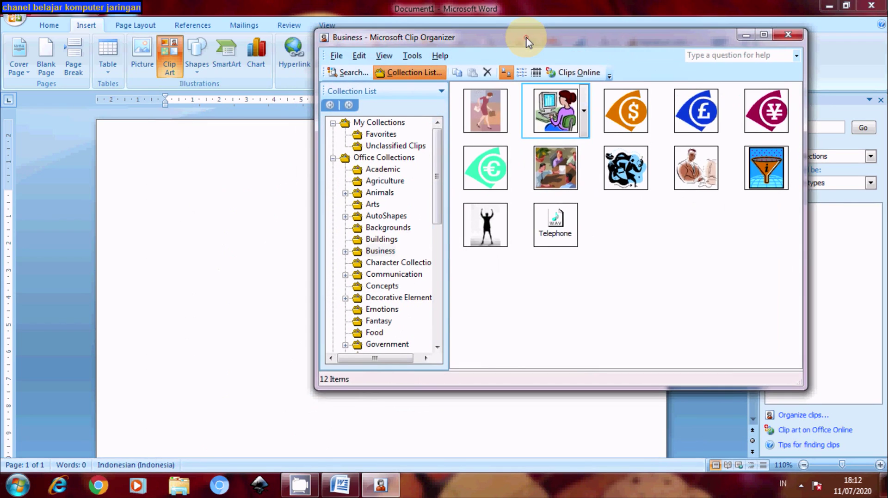
mouse_move(511, 175)
left_mouse_down()
mouse_move(242, 290)
mouse_move(240, 251)
mouse_move(228, 260)
mouse_move(237, 260)
left_mouse_up()
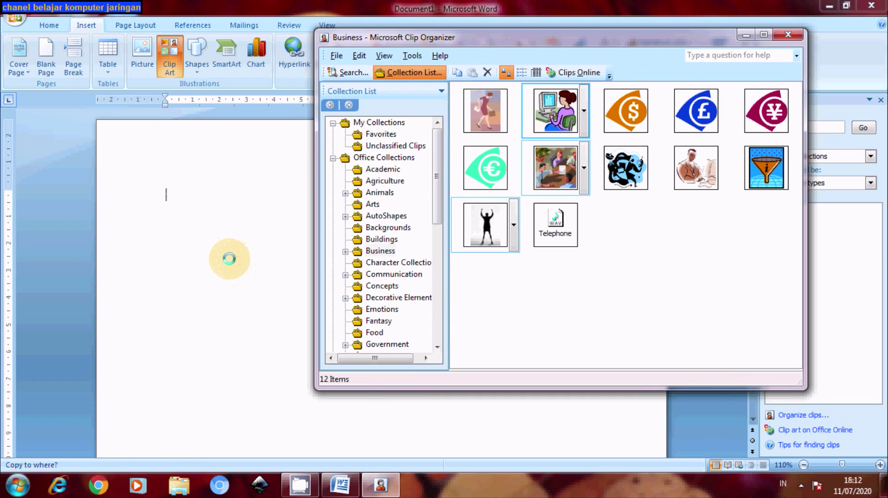
- Drop the woman-at-computer clip on the page, reposition it, and show its Text Wrapping submenu
left_click_drag(228, 258, 227, 257)
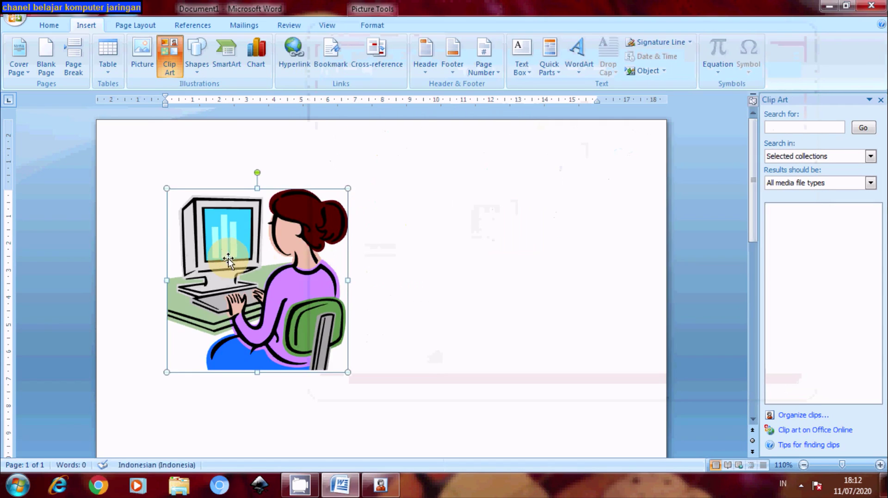
left_click_drag(300, 282, 302, 283)
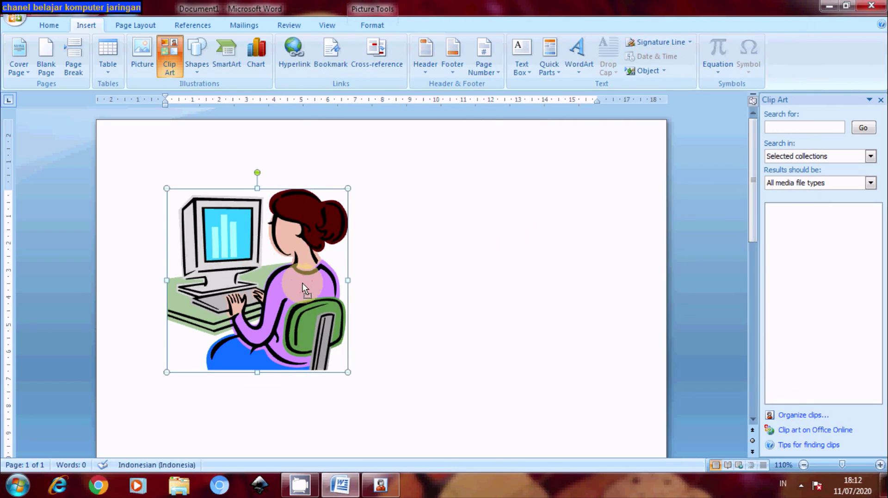
left_click_drag(302, 283, 302, 283)
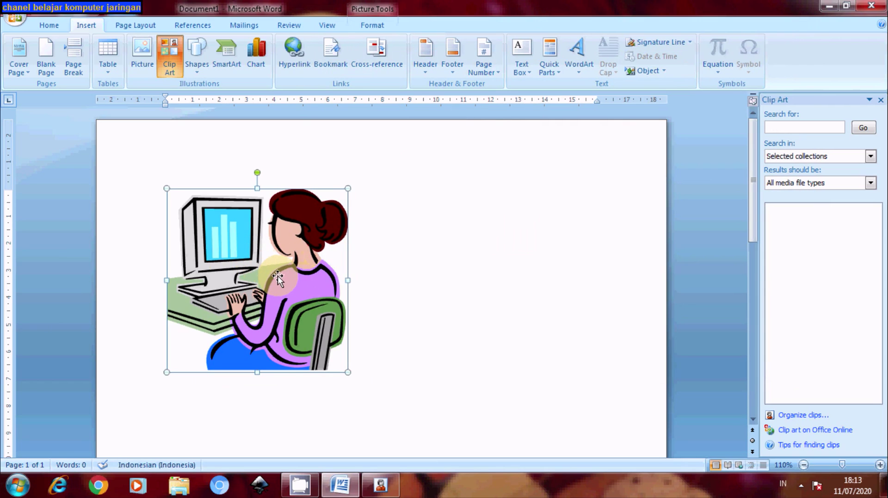
mouse_move(267, 288)
left_mouse_down()
mouse_move(433, 331)
mouse_move(383, 316)
left_mouse_up()
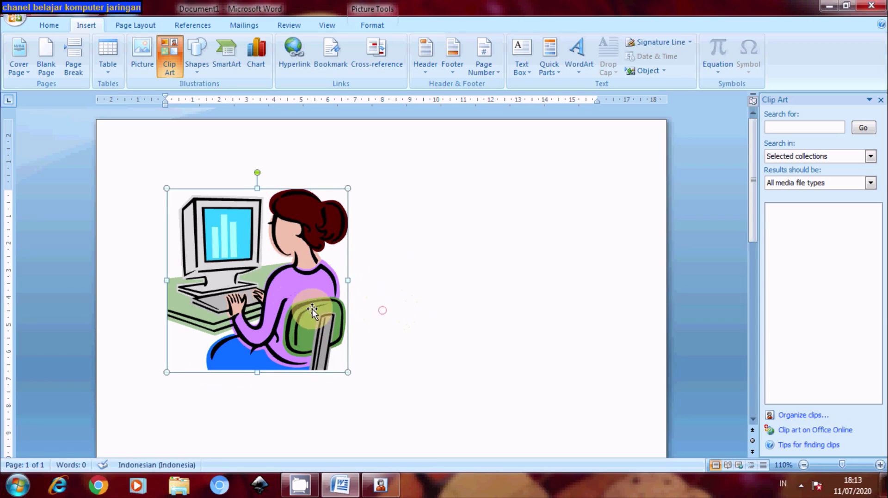
right_click(290, 306)
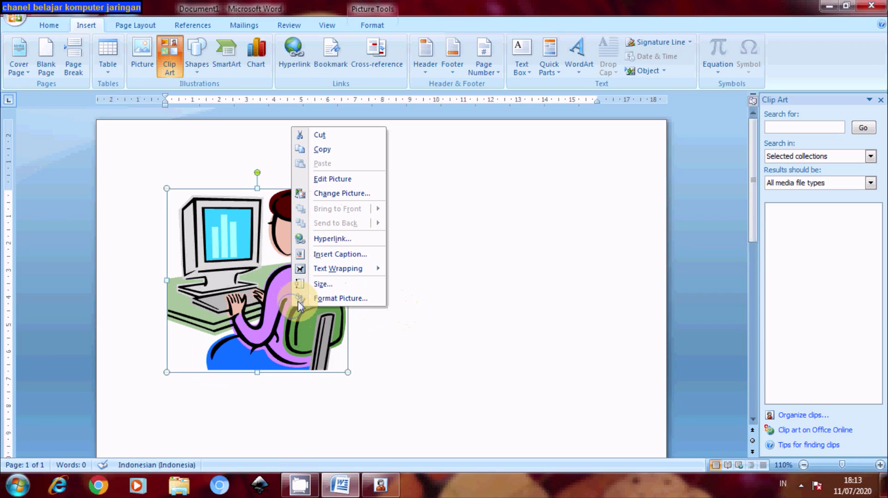
mouse_move(359, 272)
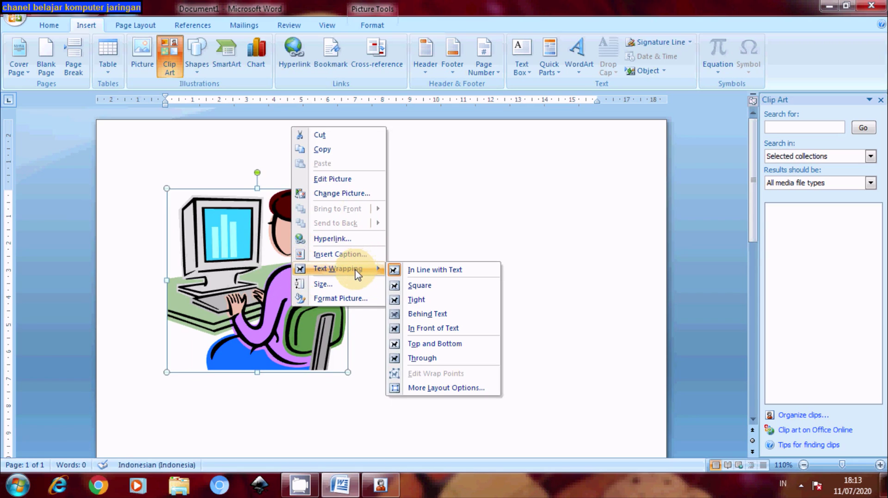
- Wrap the picture Behind Text, center it on the page, and enlarge it from the lower-right corner
left_click(412, 317)
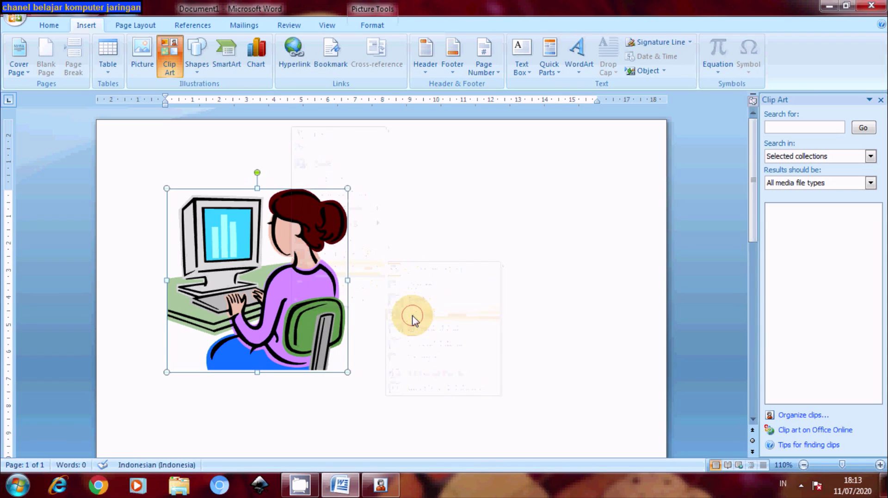
mouse_move(288, 278)
left_mouse_down()
mouse_move(453, 331)
mouse_move(360, 265)
mouse_move(409, 278)
left_mouse_up()
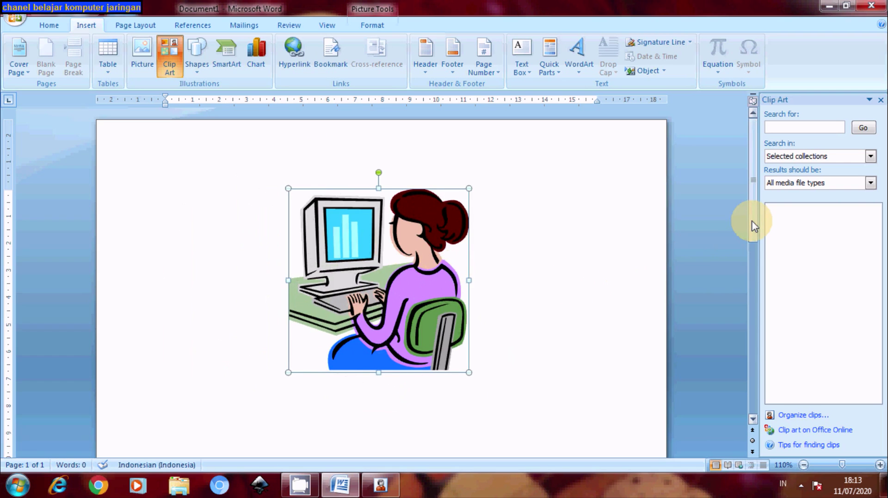
left_click_drag(754, 226, 750, 233)
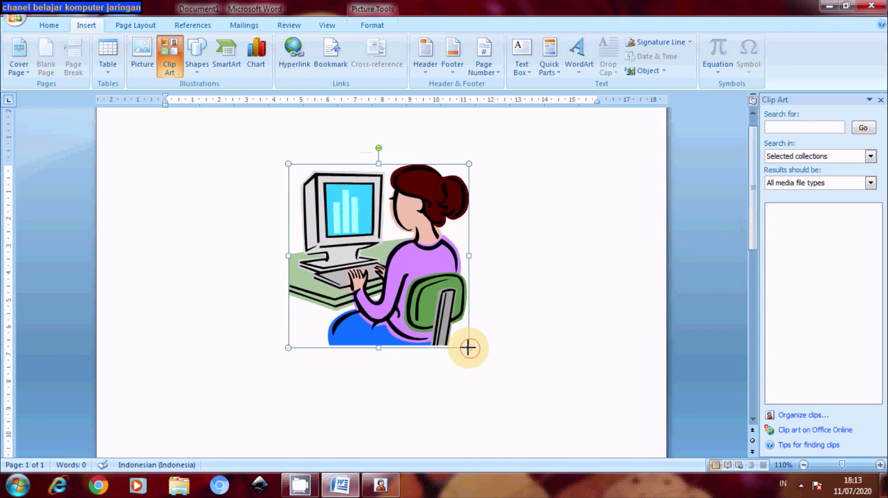
mouse_move(468, 348)
left_mouse_down()
mouse_move(506, 365)
mouse_move(494, 300)
left_mouse_up()
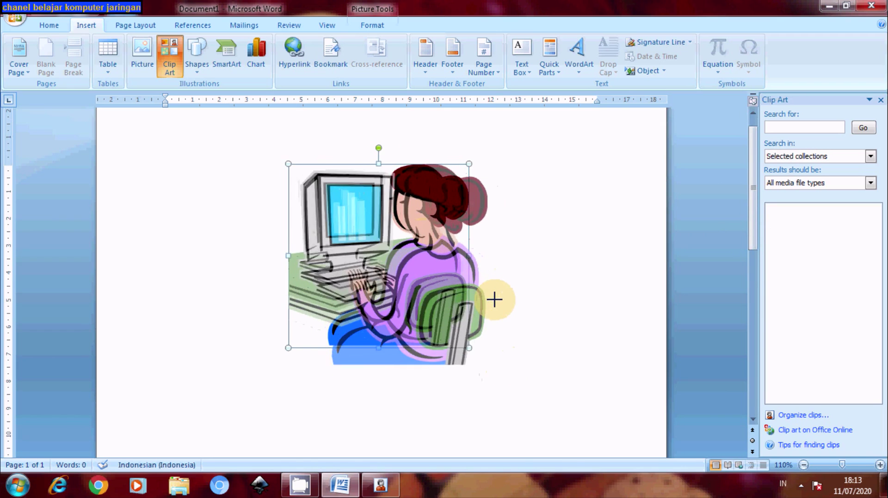
mouse_move(494, 299)
left_mouse_down()
mouse_move(397, 275)
mouse_move(500, 345)
left_mouse_up()
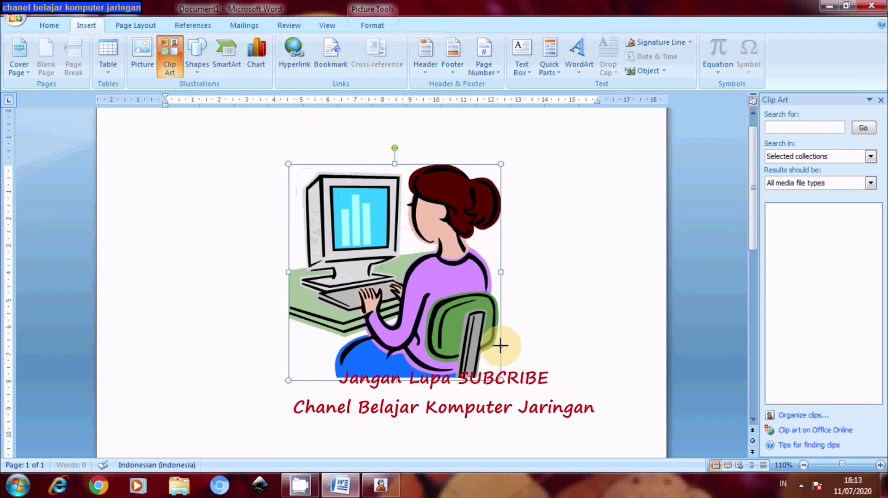
- Open Format Picture and look through its Fill, Picture, Text Box, 3-D and Shadow options
right_click(369, 294)
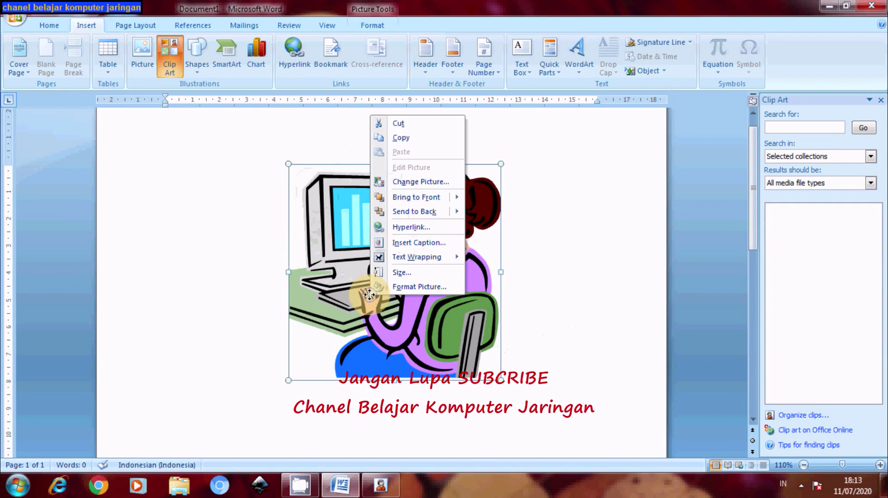
left_click(420, 288)
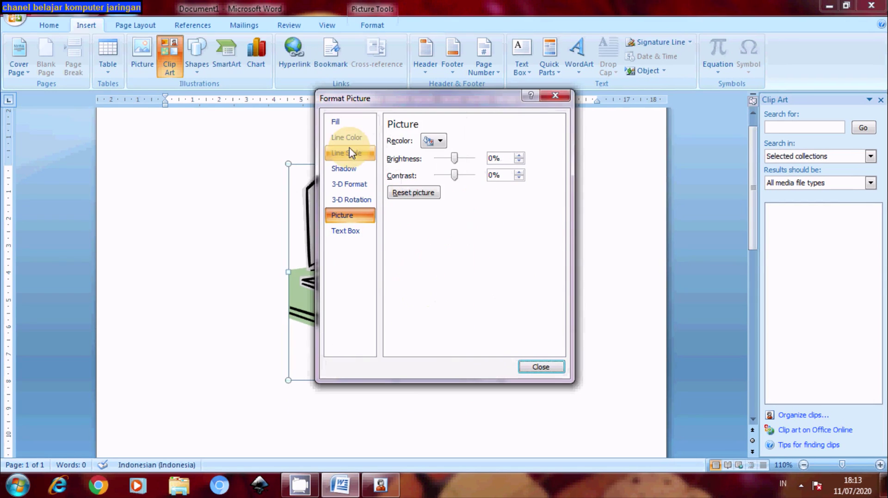
left_click(342, 137)
left_click(333, 123)
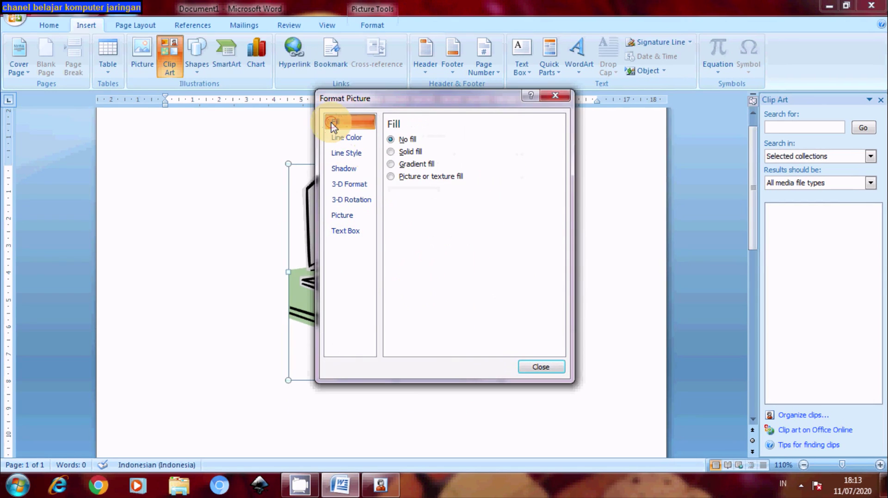
left_click(342, 218)
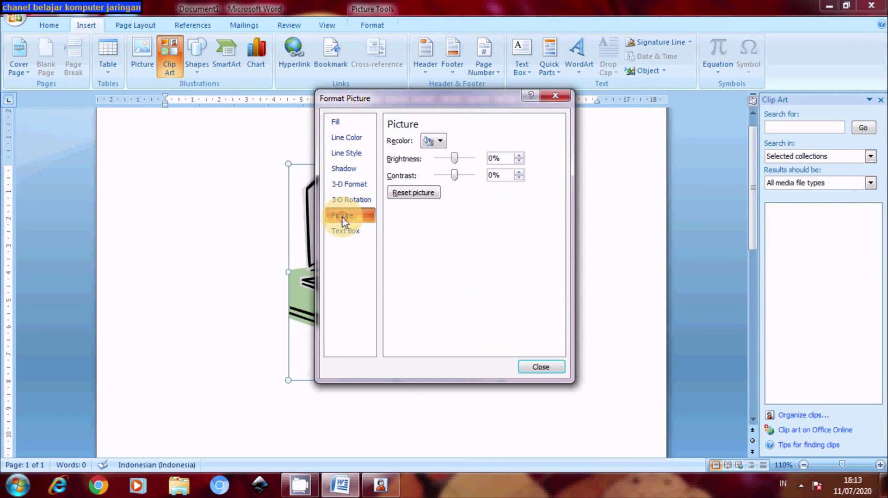
left_click(342, 233)
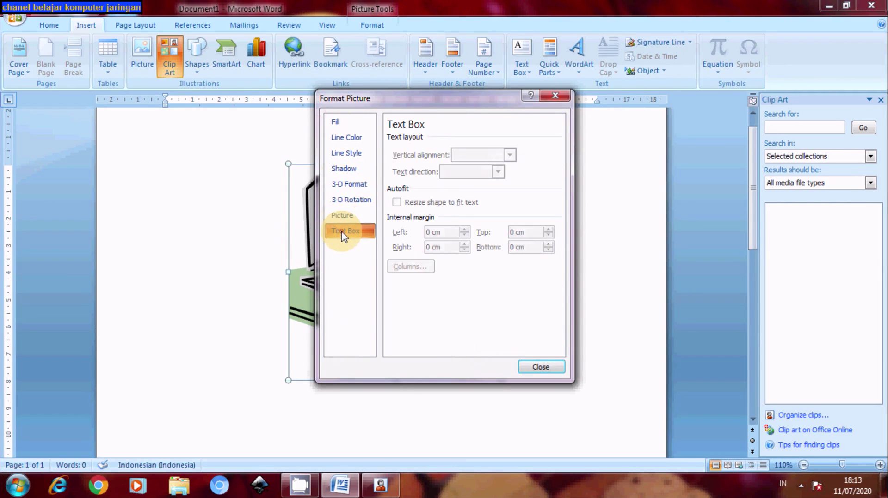
left_click(343, 200)
left_click(340, 184)
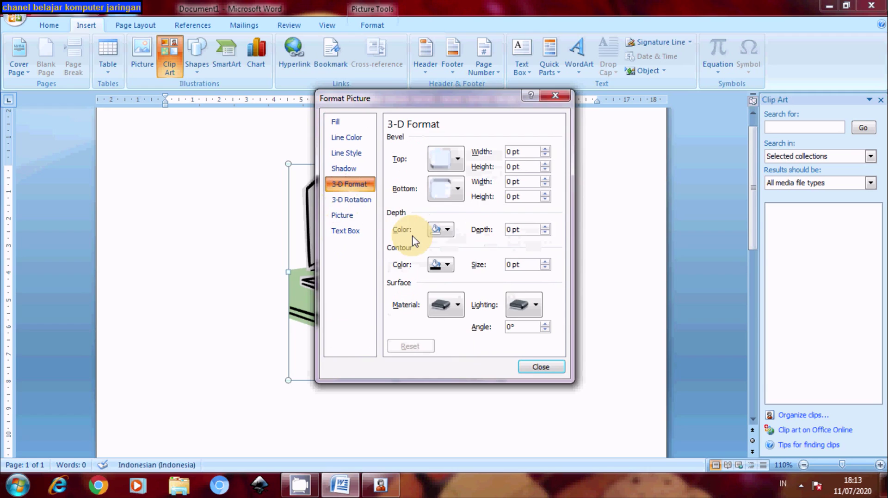
left_click(355, 169)
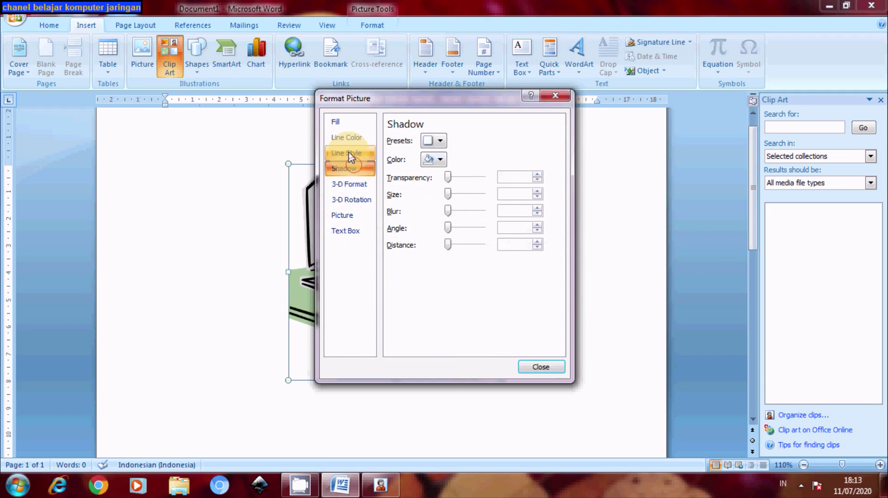
left_click(347, 137)
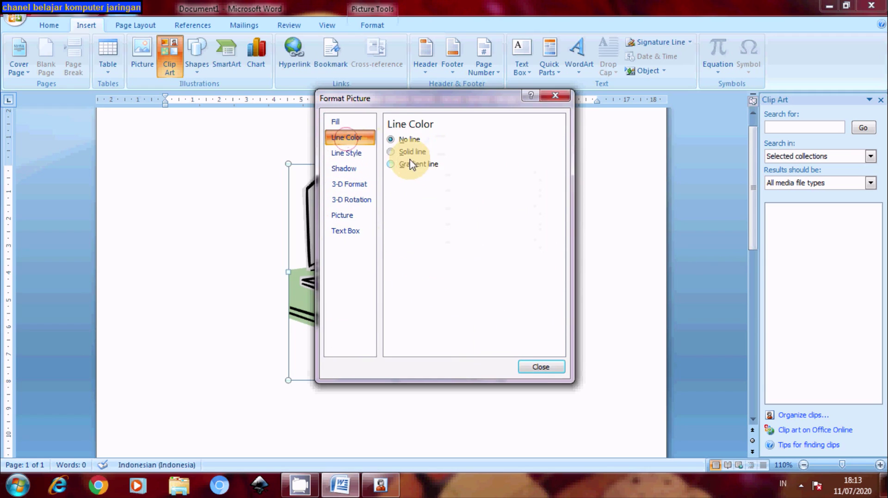
- Set the picture's Line Color to a solid red line and close the dialog
left_click(392, 152)
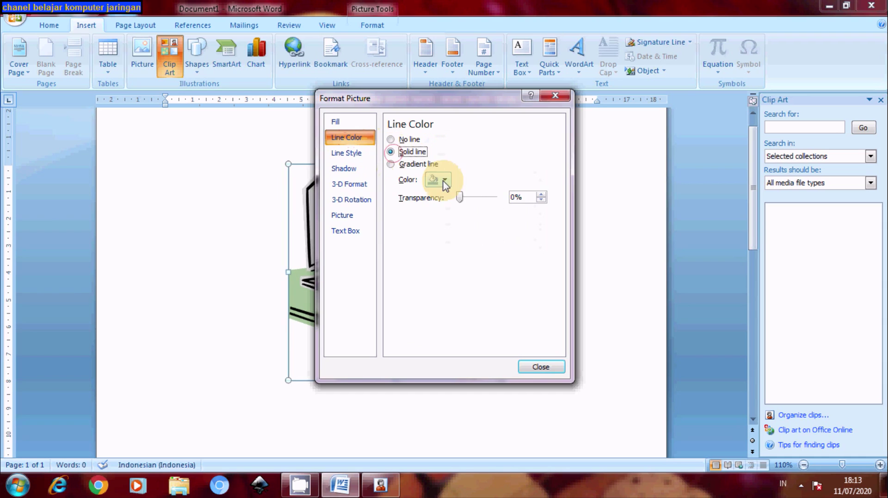
left_click(445, 181)
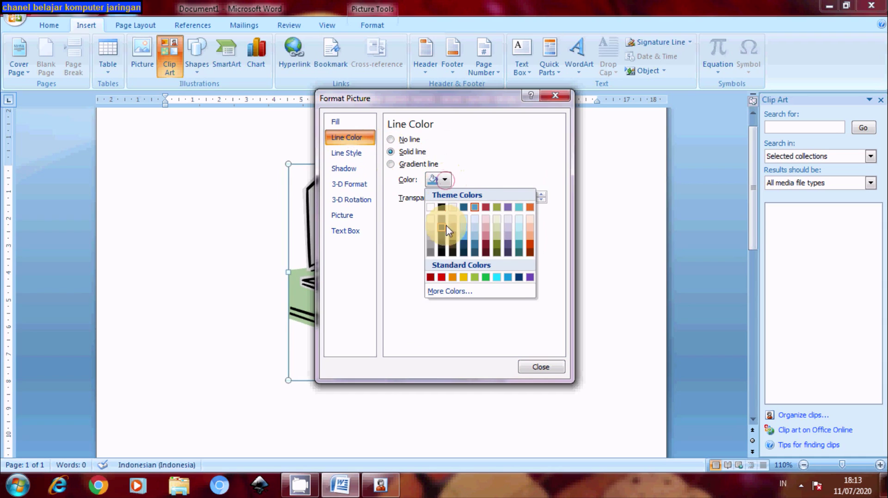
left_click(430, 277)
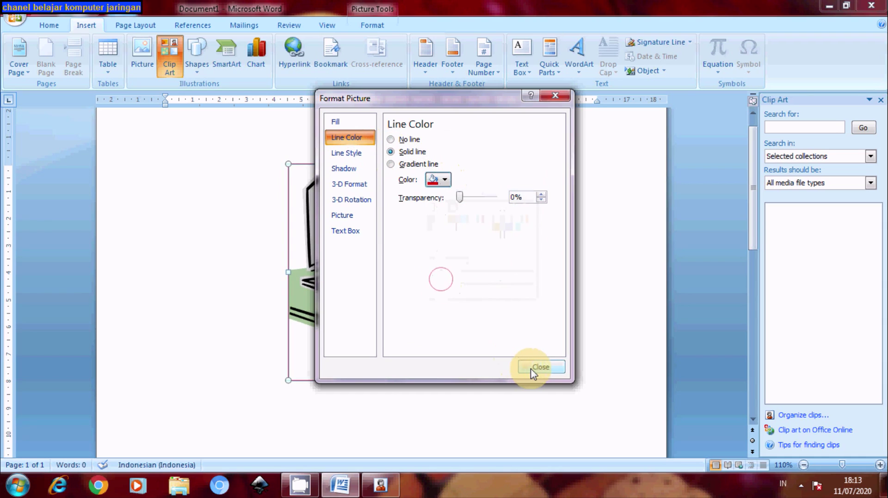
left_click(532, 368)
- Deselect the picture to view its solid red border on the page
left_click(565, 318)
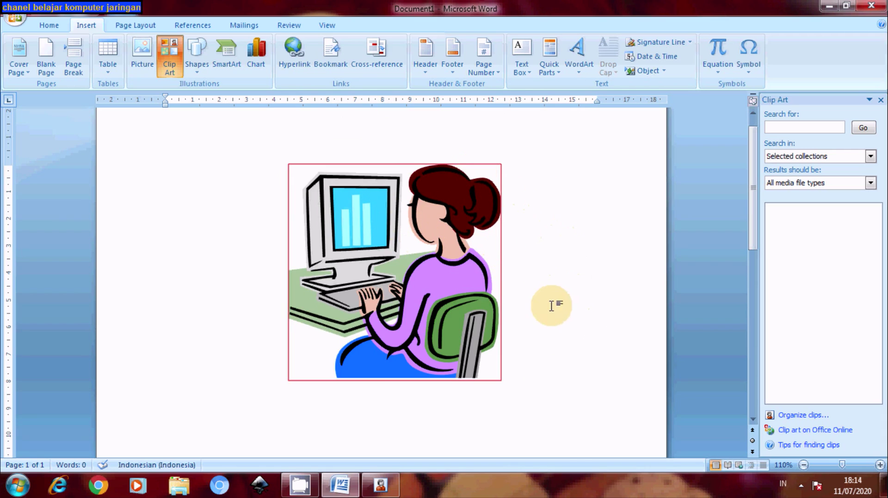
left_click(520, 373)
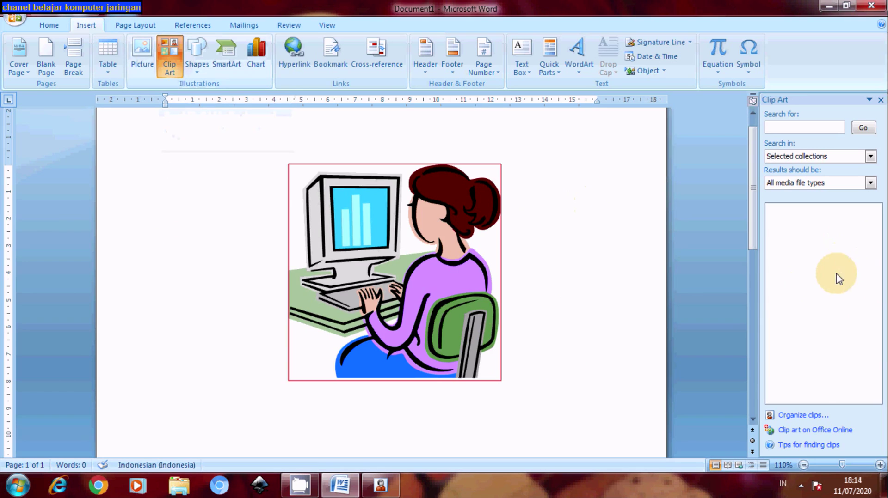
- Reopen the Clip Organizer and navigate Office Collections to the Buildings clips
left_click(801, 419)
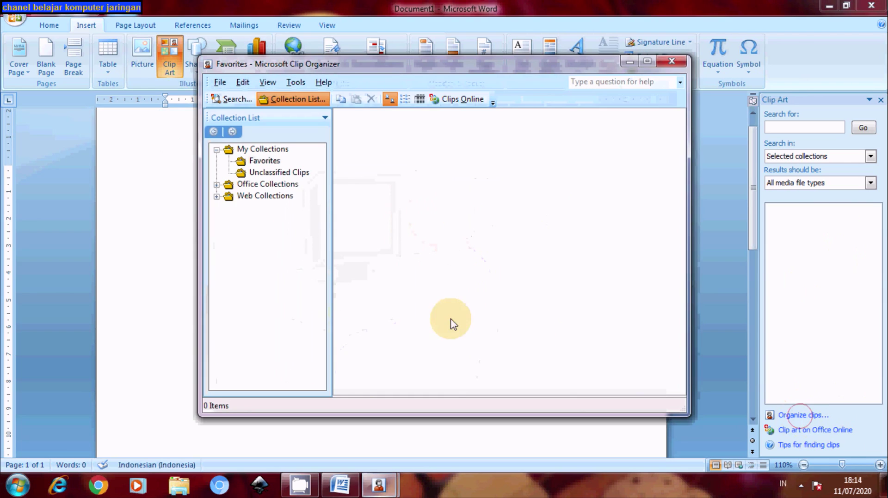
left_click(216, 185)
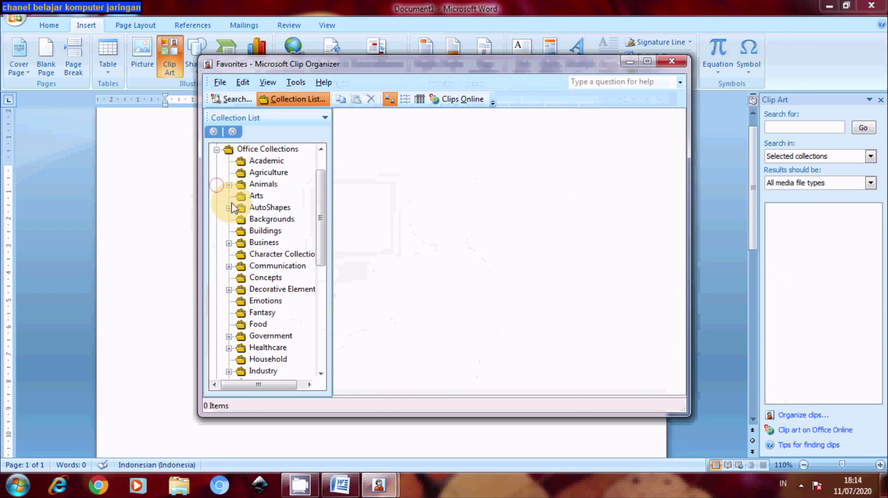
left_click(261, 243)
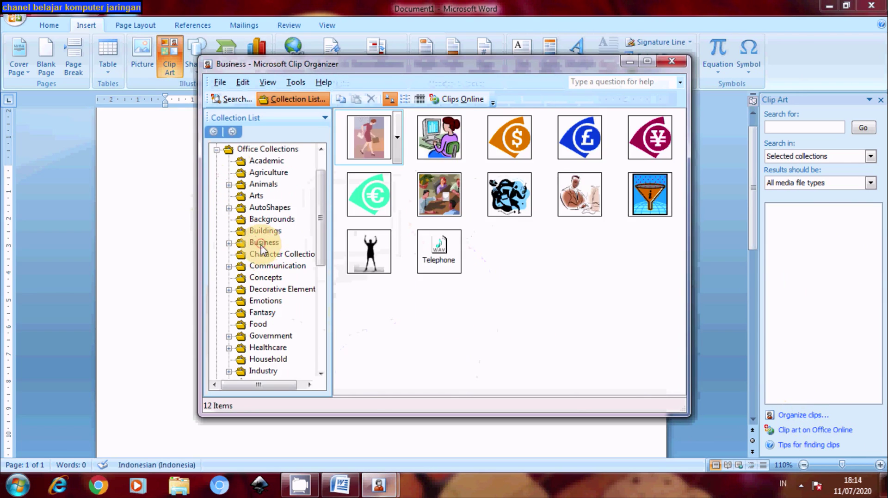
left_click(262, 253)
left_click(261, 243)
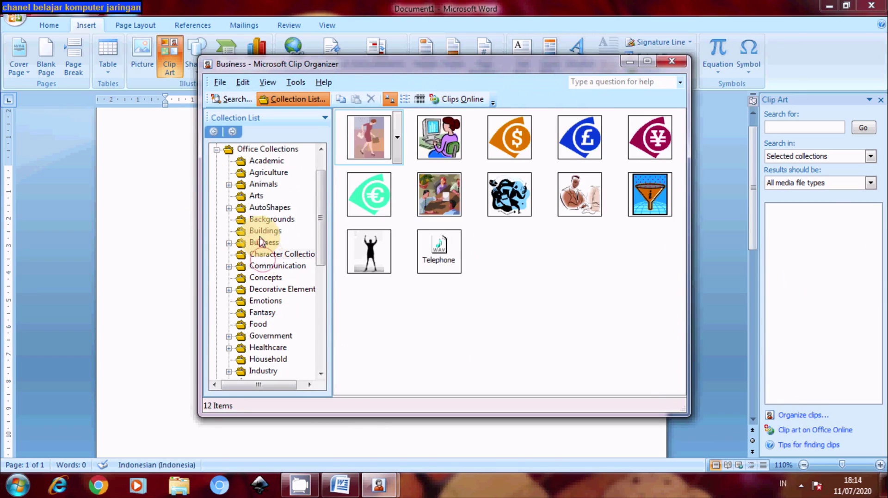
left_click(264, 231)
left_click(365, 192)
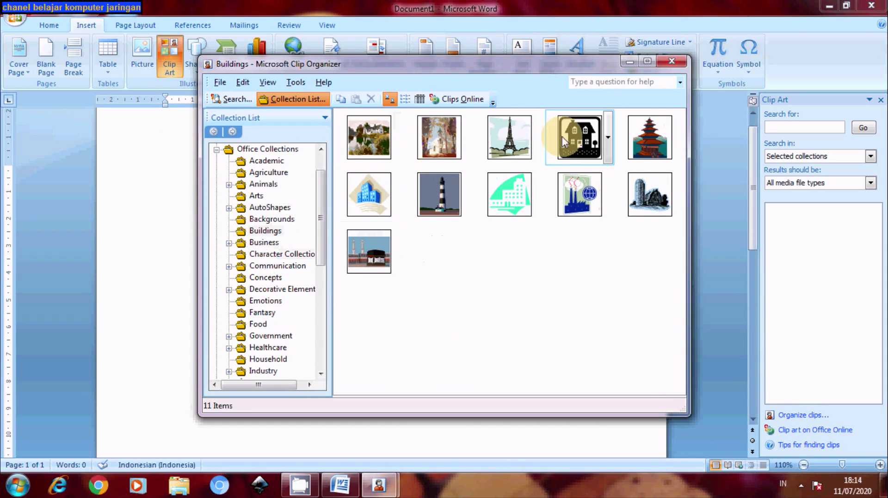
- Move the organizer aside and drag the Eiffel Tower clip onto the Word page
left_click_drag(457, 73, 629, 101)
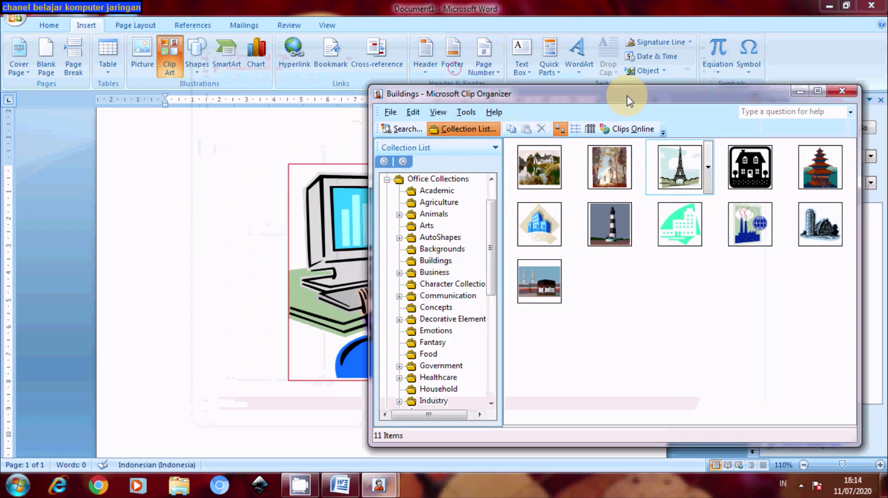
left_click(679, 176)
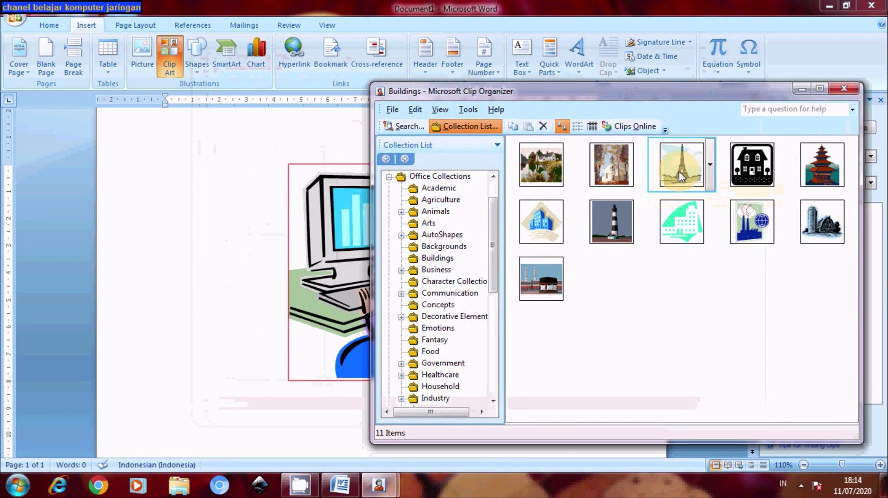
left_click_drag(679, 176, 666, 186)
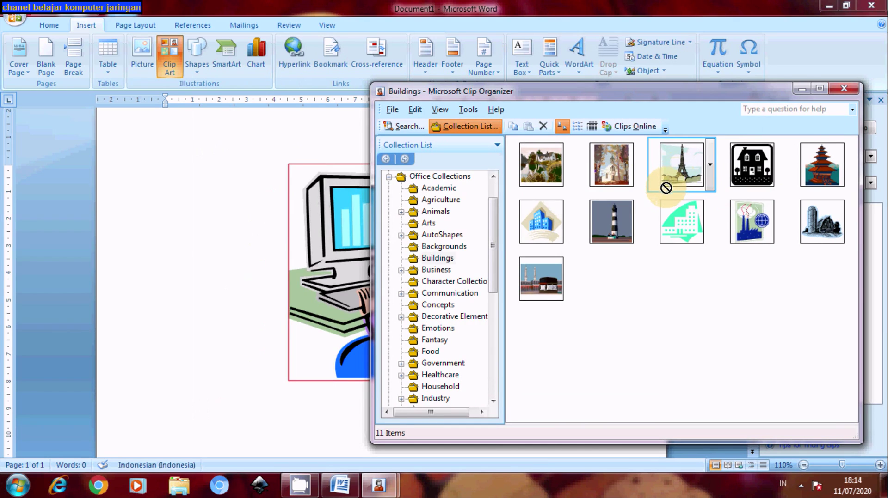
left_click_drag(666, 188, 259, 248)
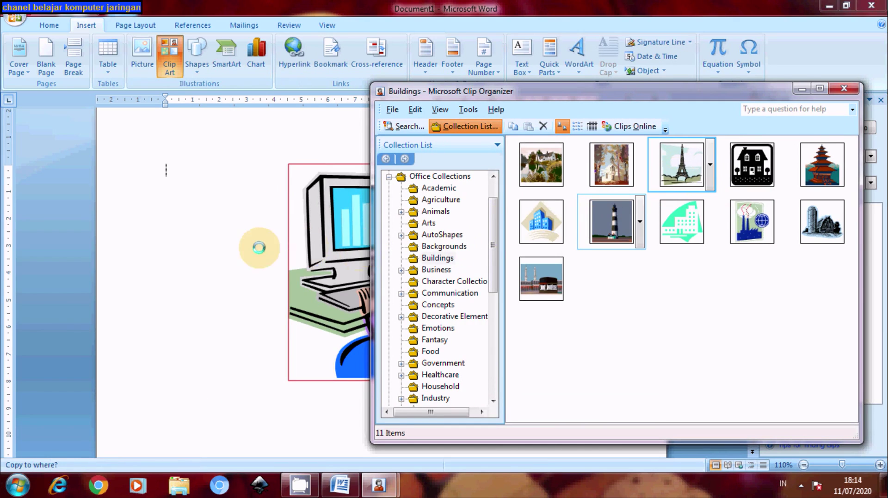
left_click_drag(259, 248, 223, 250)
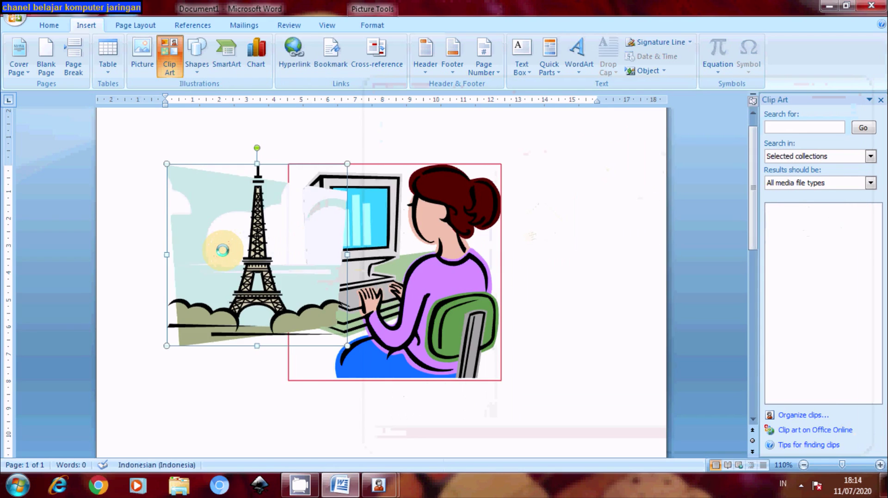
- Delete the Eiffel Tower picture and insert an empty line above the woman-at-computer picture
key("Delete")
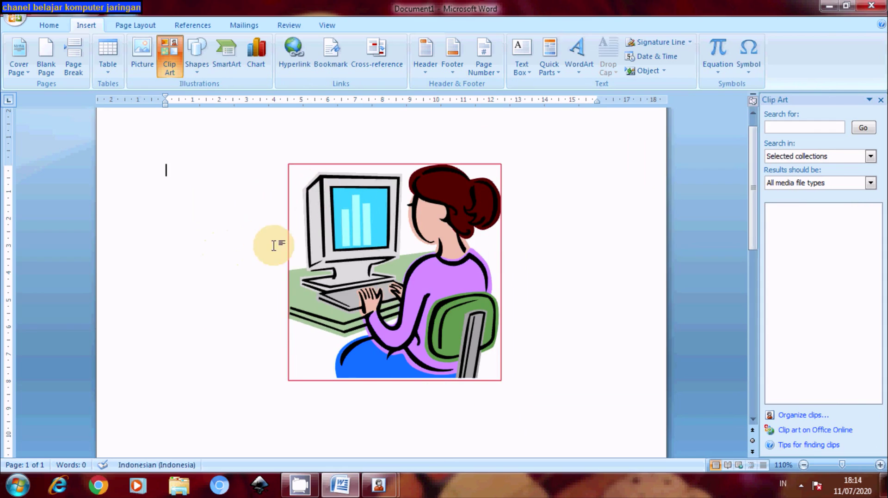
left_click(546, 373)
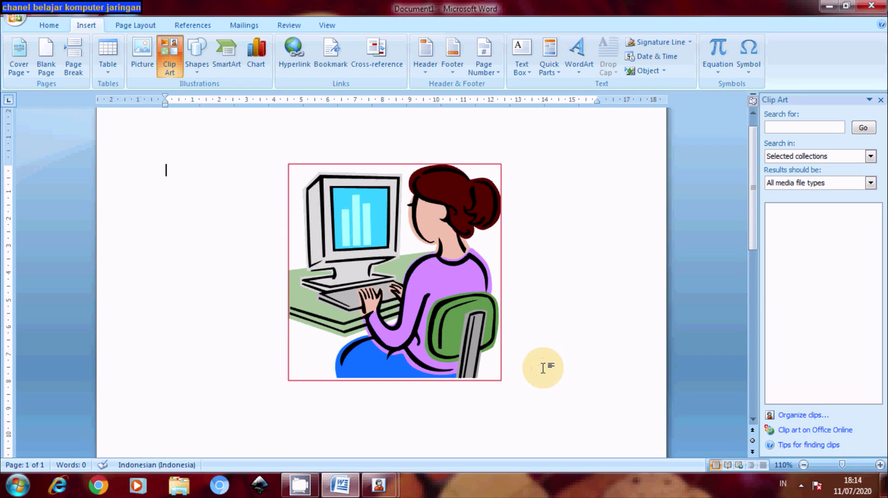
key("Return")
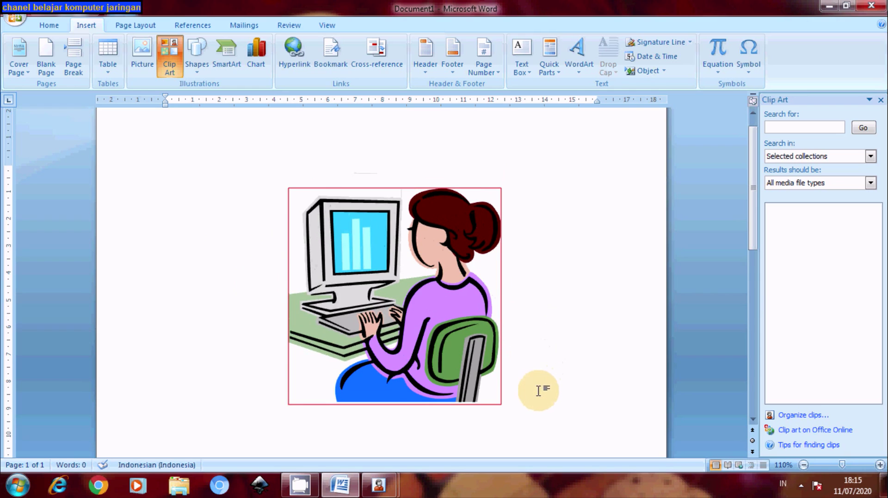
- Scroll down and place the insertion point below the picture
left_click(751, 214)
left_click_drag(751, 214, 754, 260)
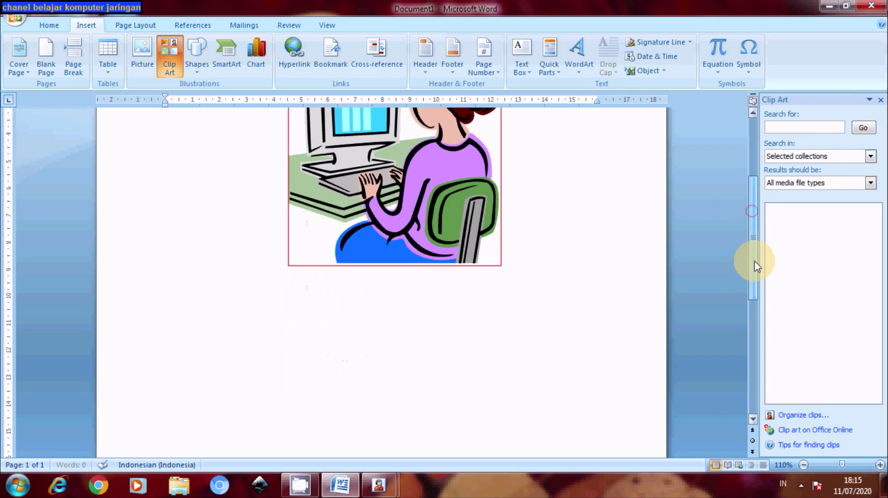
double_click(536, 270)
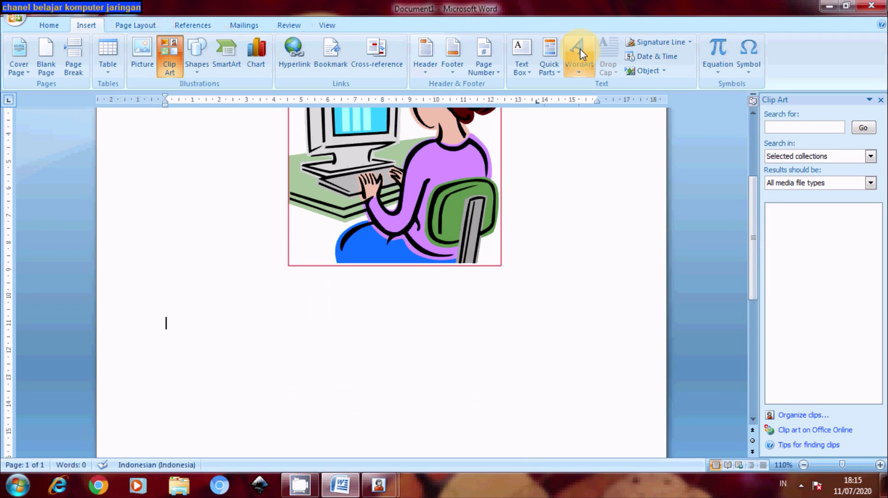
- Pick a WordArt style from the Insert gallery to get the Impact 36 placeholder text
left_click(580, 73)
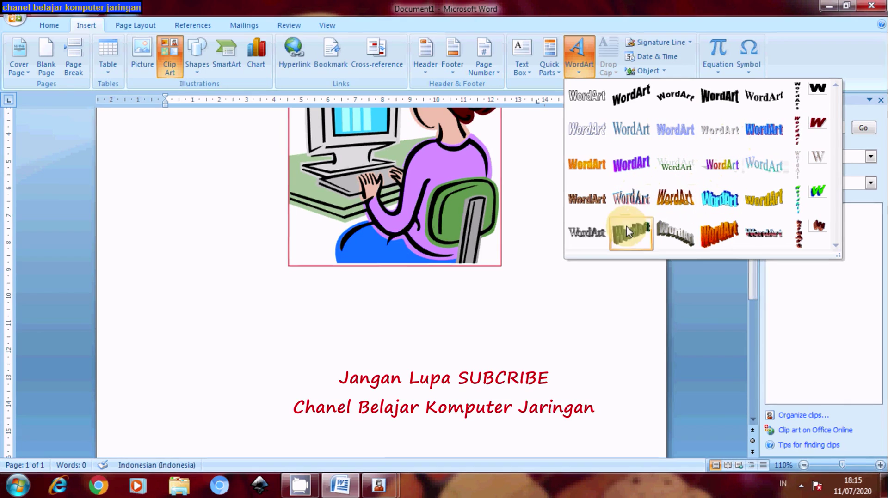
left_click(718, 206)
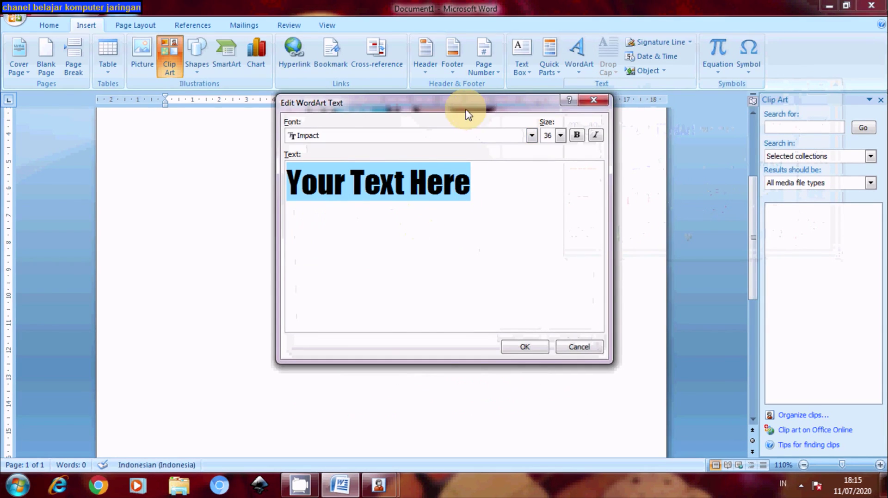
- Enter 'CHANEL BELAJAR KOMPUTER JARINGAN' as the WordArt text and insert it on the page
mouse_move(450, 110)
left_mouse_down()
mouse_move(480, 149)
mouse_move(478, 202)
left_mouse_up()
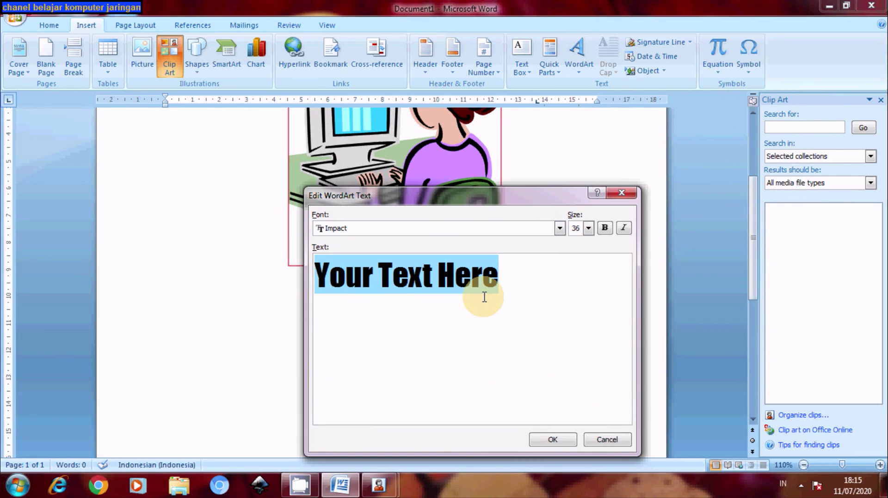
type("CHANEL")
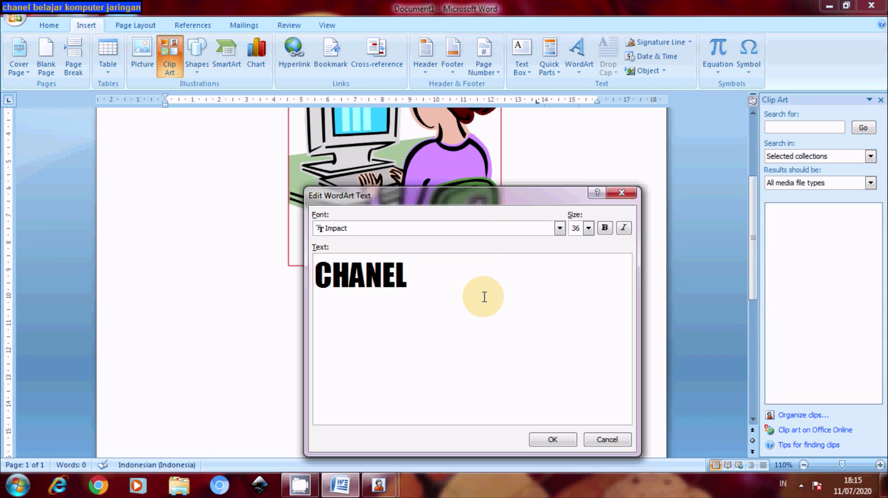
type("BELAJAR ")
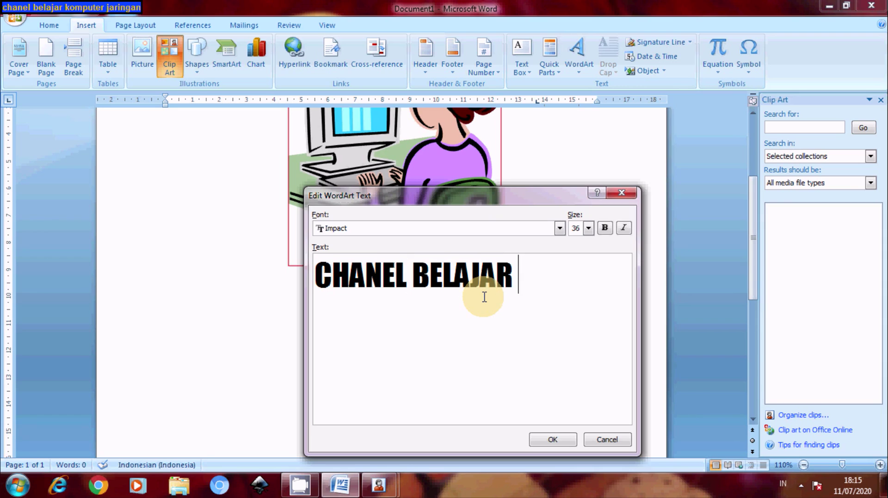
type("KOMPU")
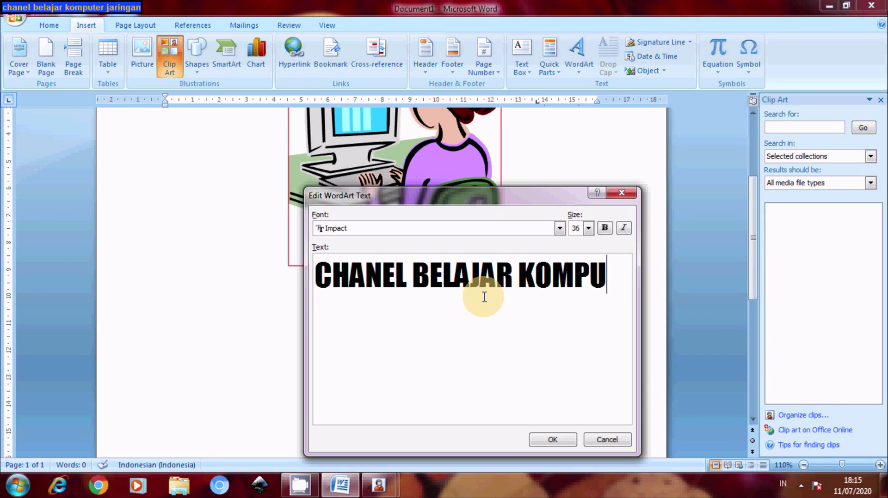
type("TER JARINGAN")
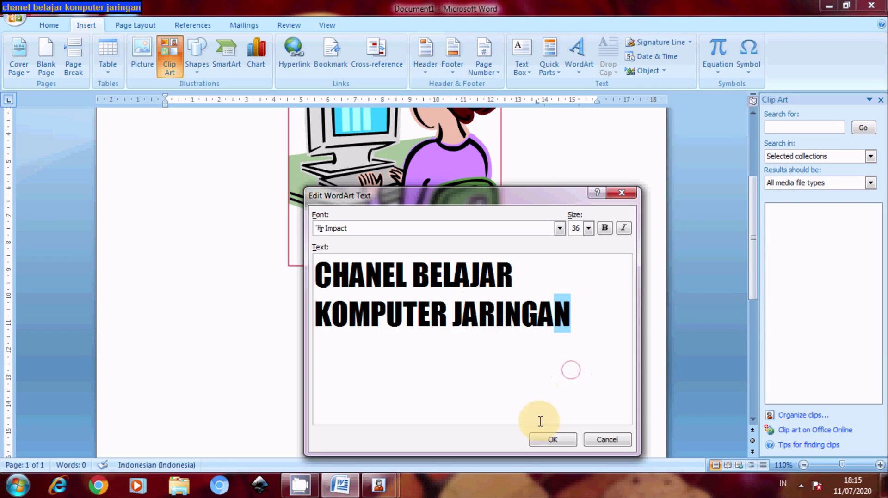
left_click(552, 440)
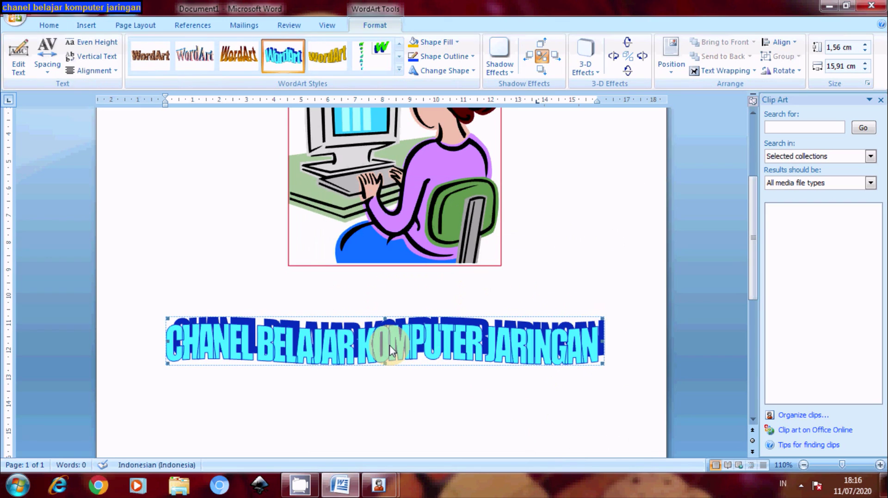
- Drag the blue WordArt upward until it sits directly under the woman-at-computer clip art
left_click_drag(389, 345, 445, 316)
left_click(370, 314)
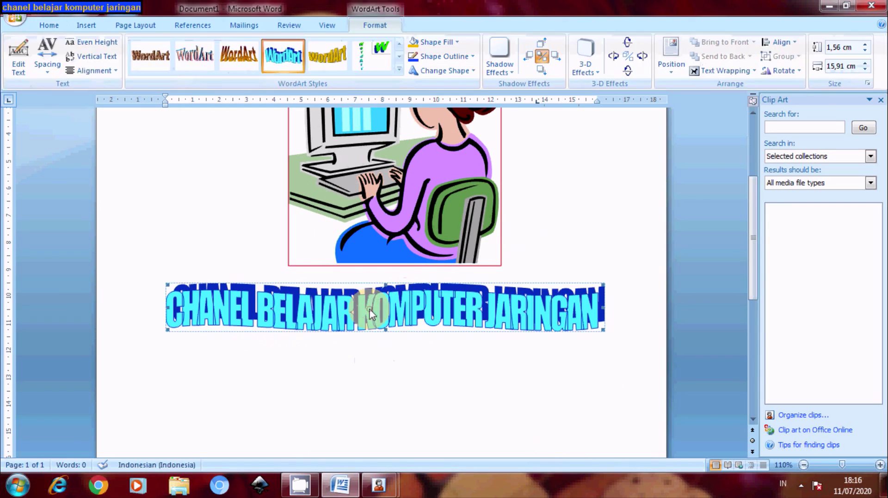
mouse_move(370, 314)
left_mouse_down()
mouse_move(317, 319)
mouse_move(383, 308)
left_mouse_up()
left_click(315, 317)
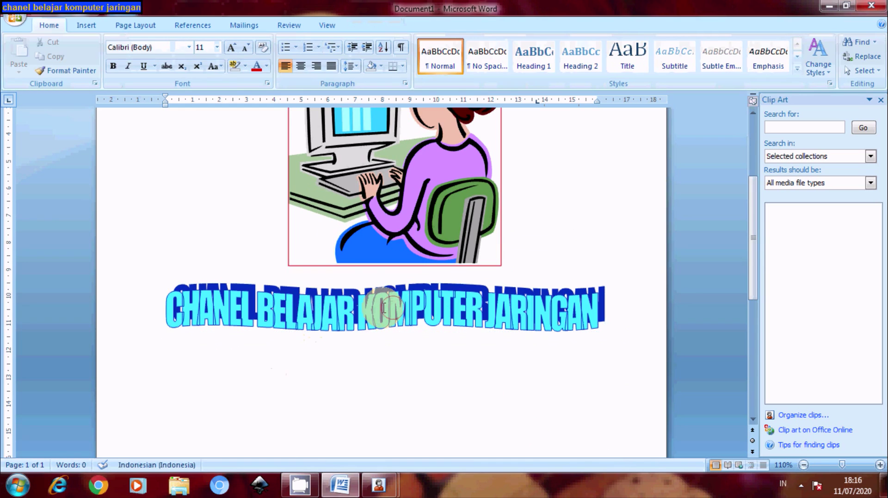
left_click(384, 307)
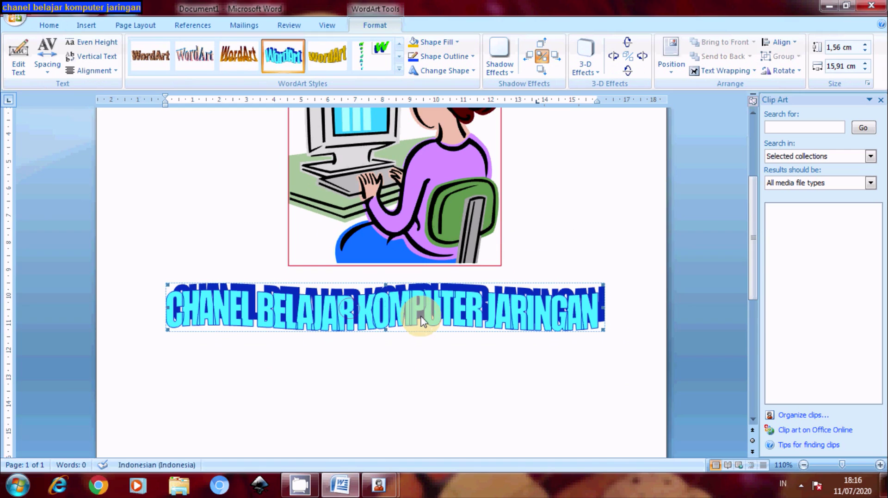
left_click(553, 316)
left_click(514, 313)
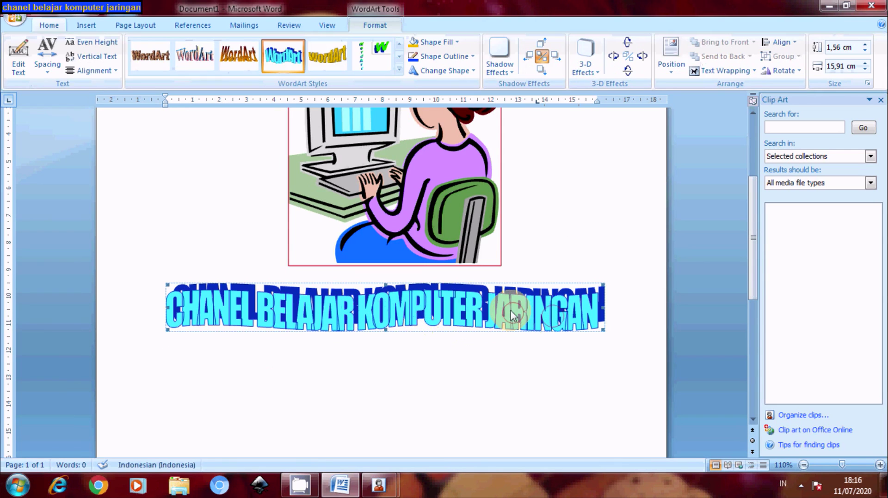
mouse_move(512, 310)
left_mouse_down()
mouse_move(498, 222)
mouse_move(488, 319)
left_mouse_up()
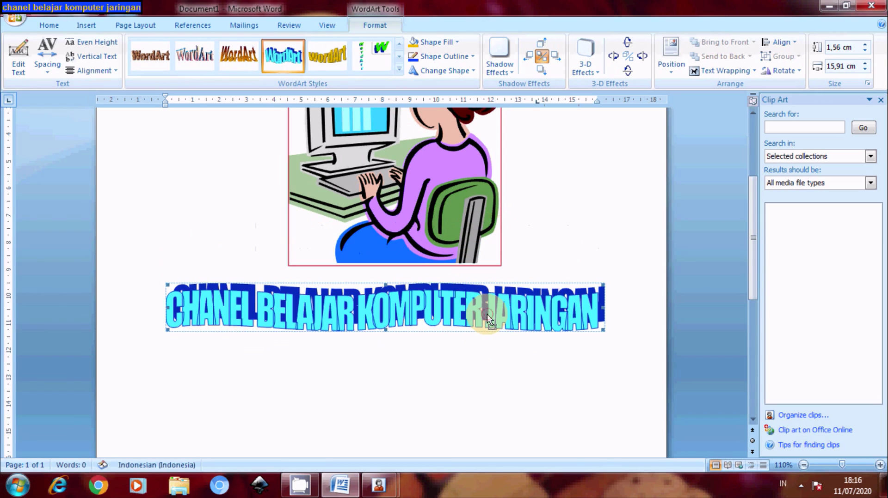
- Set the WordArt's text wrapping to Behind text in Format WordArt
right_click(451, 311)
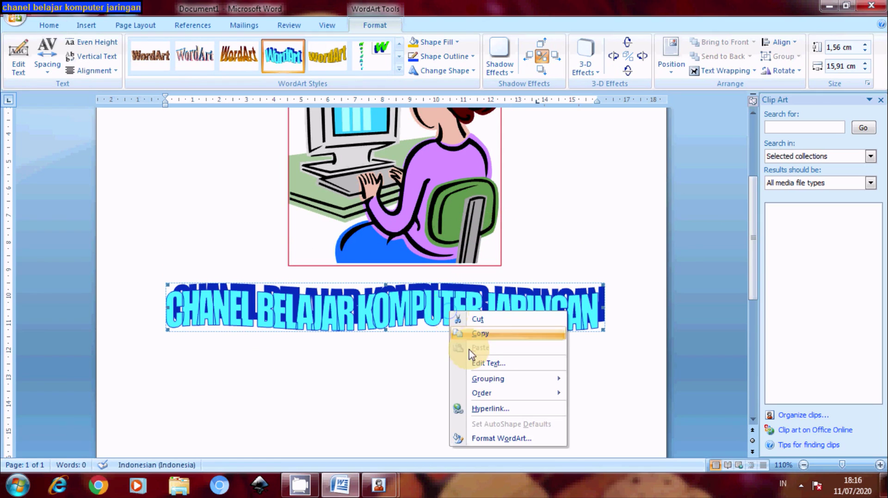
left_click(493, 438)
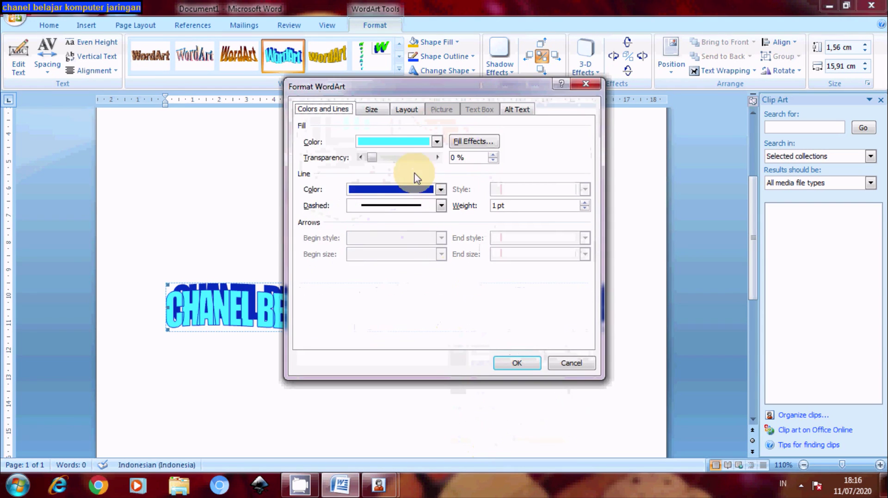
mouse_move(381, 90)
left_mouse_down()
mouse_move(418, 127)
mouse_move(457, 134)
left_mouse_up()
left_click(482, 147)
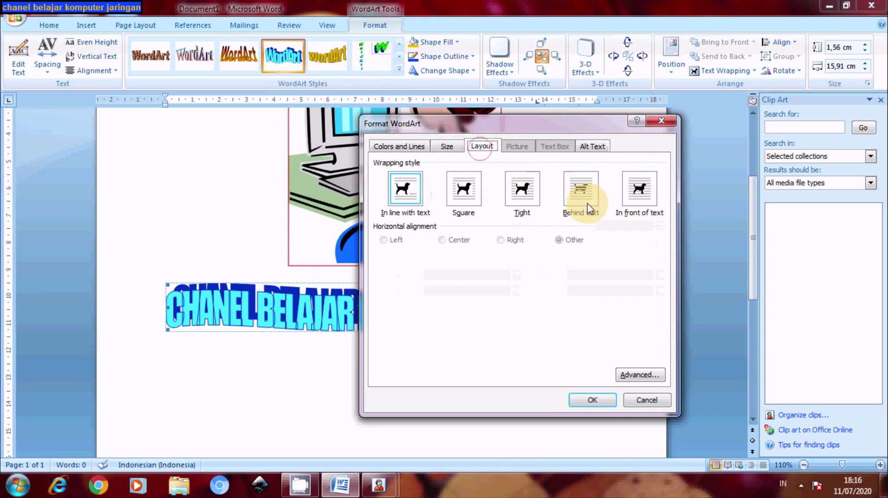
left_click(579, 187)
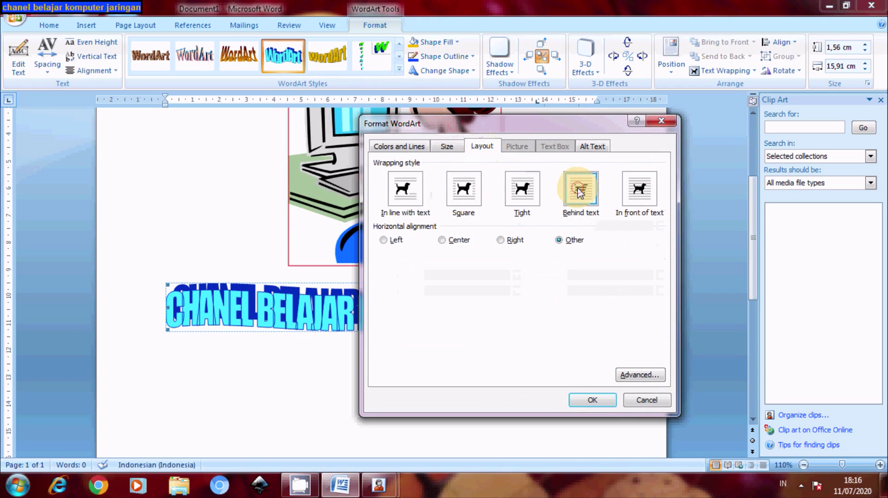
- Change the WordArt fill colour from cyan to red and apply the changes
left_click(396, 146)
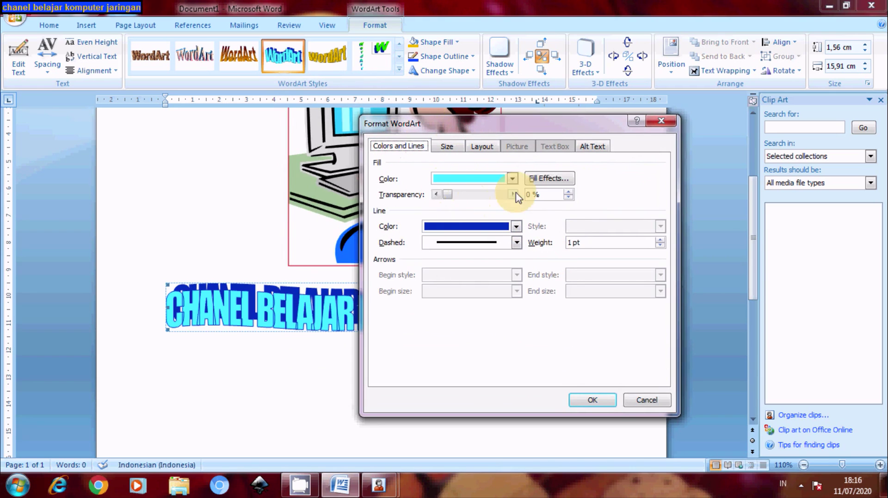
left_click(512, 179)
left_click(449, 276)
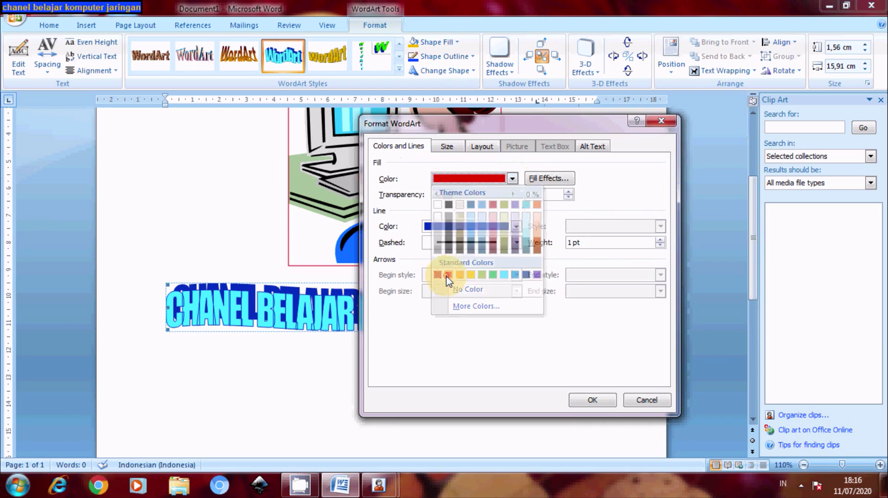
left_click(586, 400)
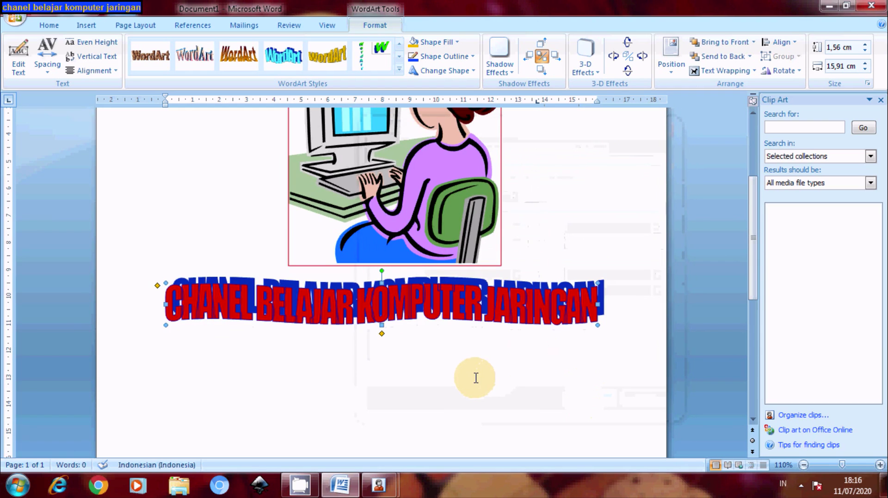
left_click(350, 313)
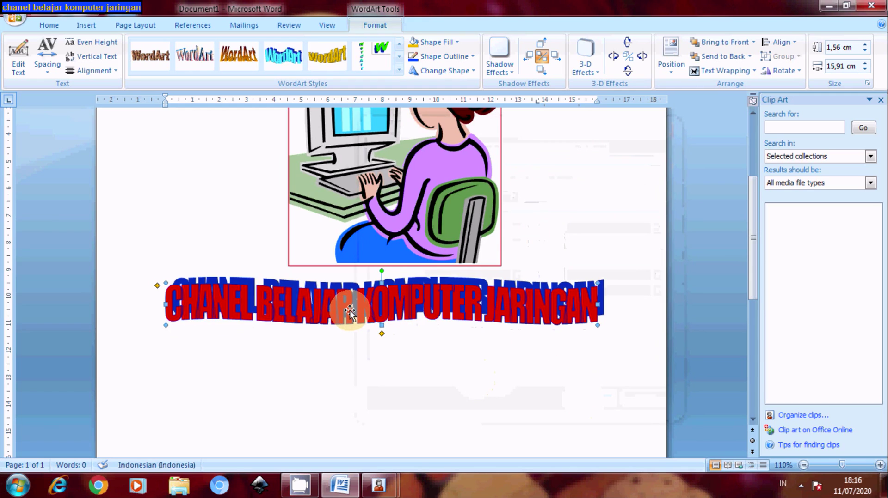
- Set the WordArt's line colour to the gold standard colour in Format WordArt
right_click(350, 313)
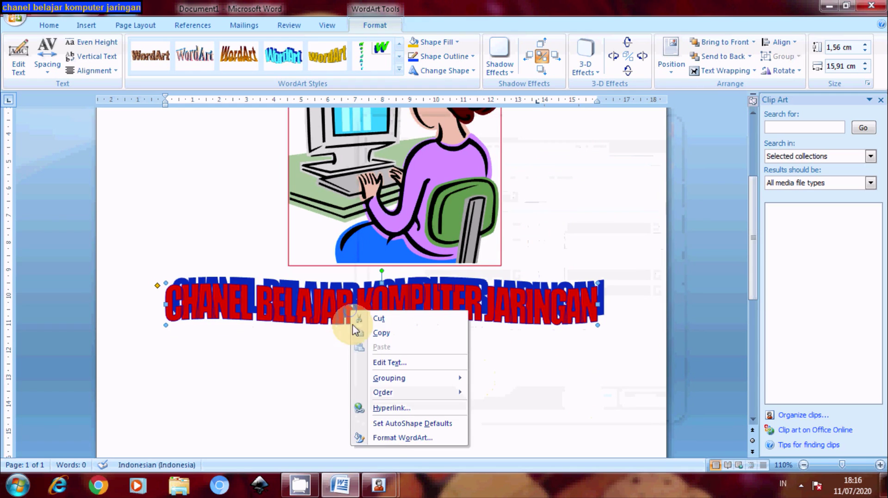
left_click(386, 439)
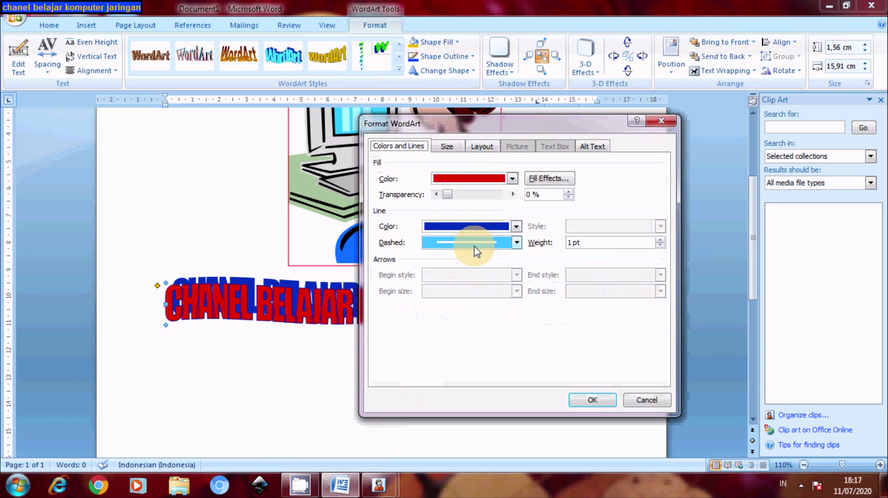
left_click(516, 227)
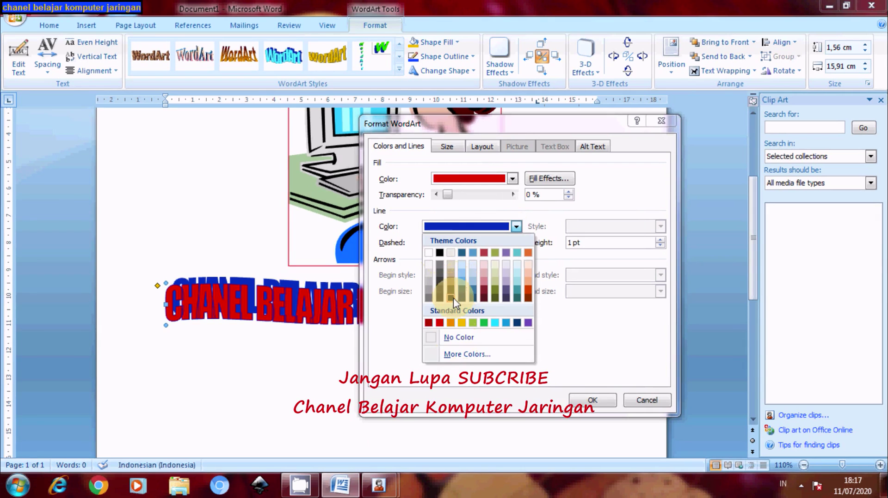
left_click(461, 324)
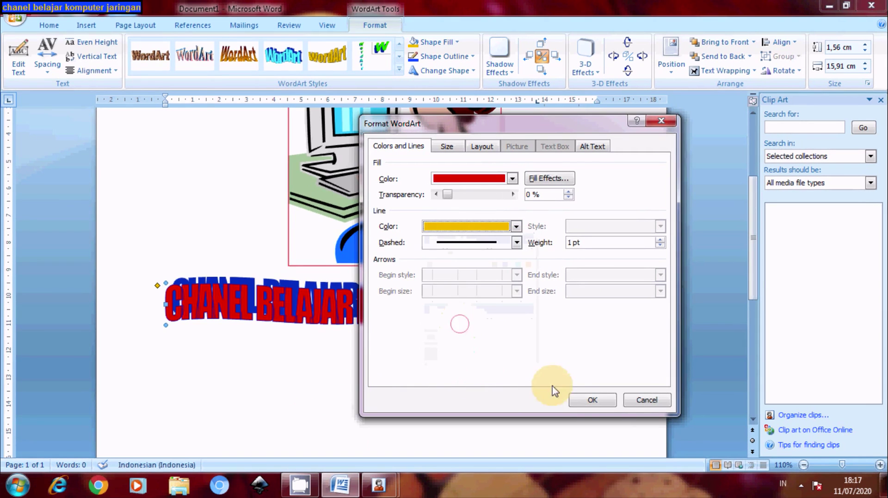
left_click(583, 400)
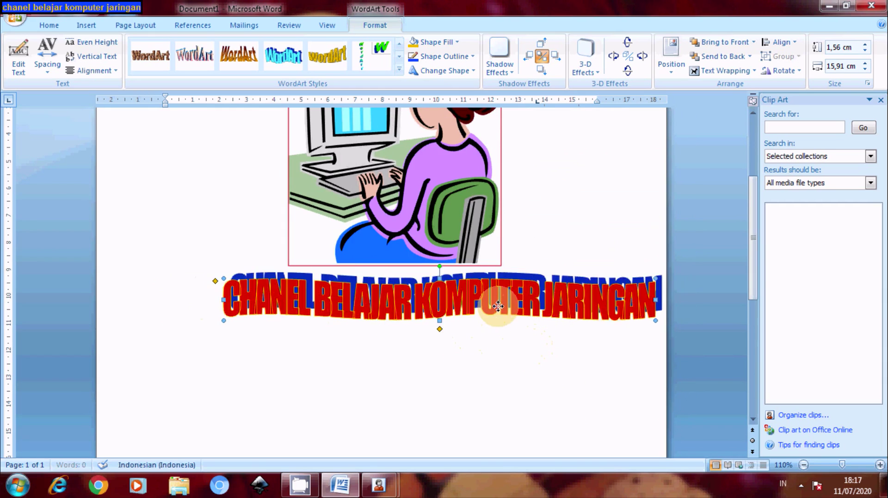
- Drag the red-and-gold WordArt left and up to centre it under the clip art, then scroll up
mouse_move(495, 306)
left_mouse_down()
mouse_move(432, 315)
mouse_move(456, 326)
left_mouse_up()
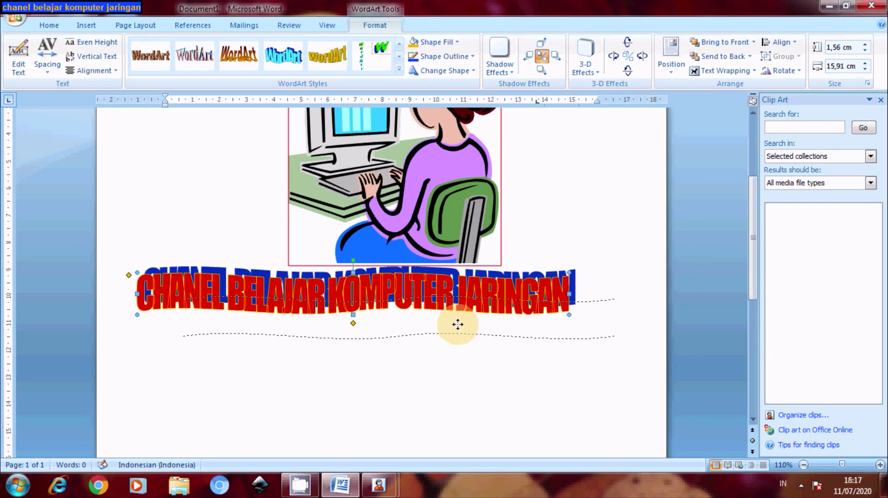
left_click_drag(754, 289, 744, 260)
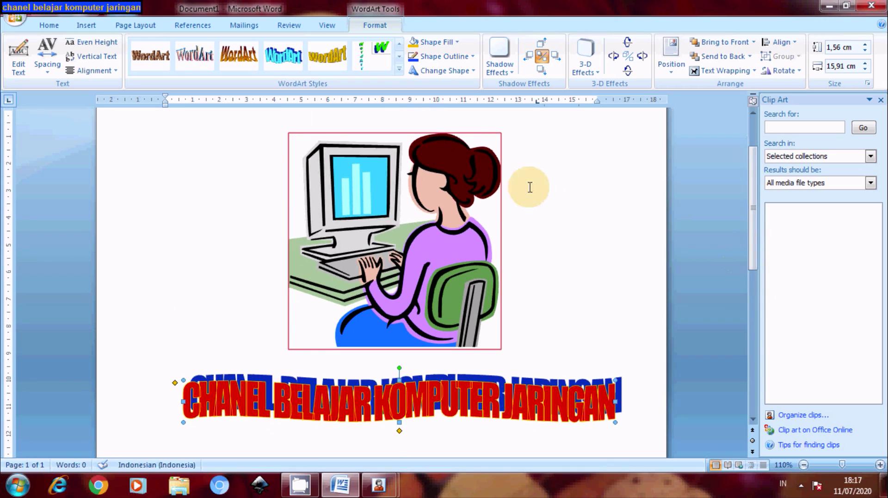
left_click(88, 26)
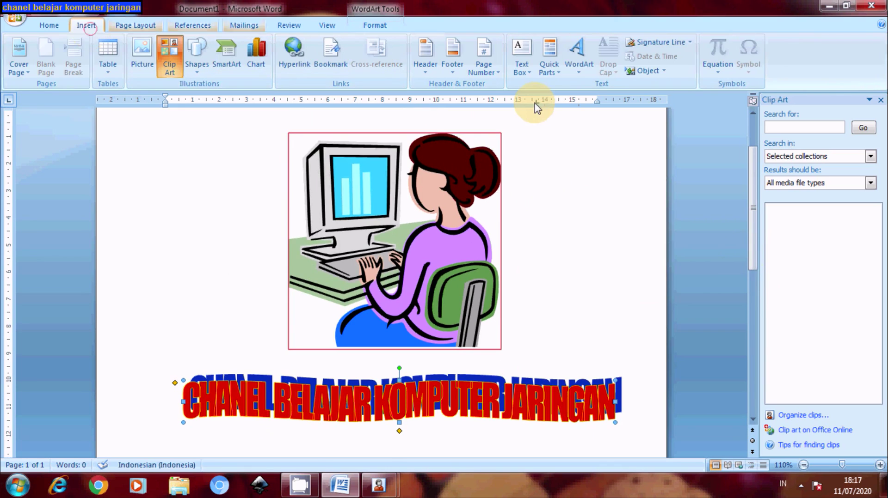
left_click(581, 58)
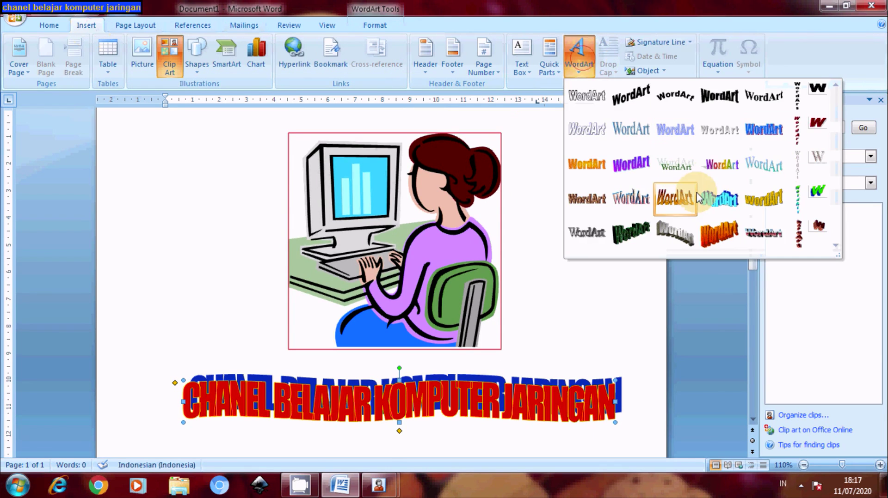
left_click(718, 204)
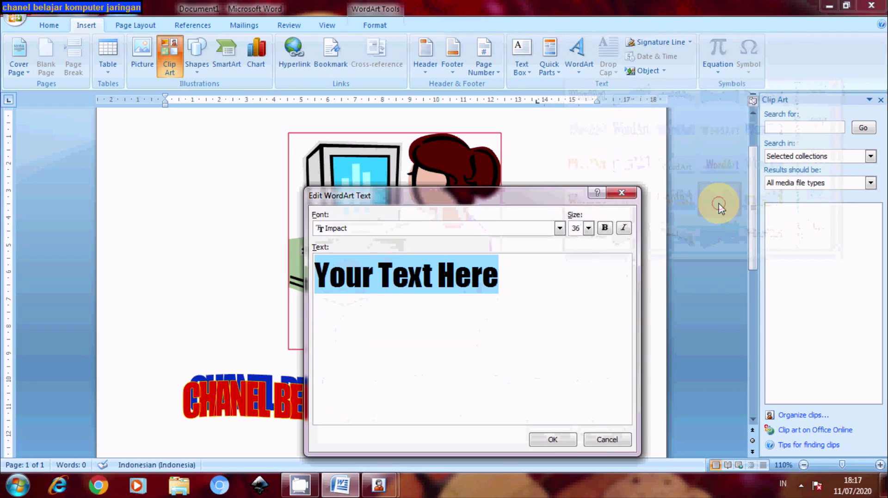
left_click_drag(461, 196, 464, 149)
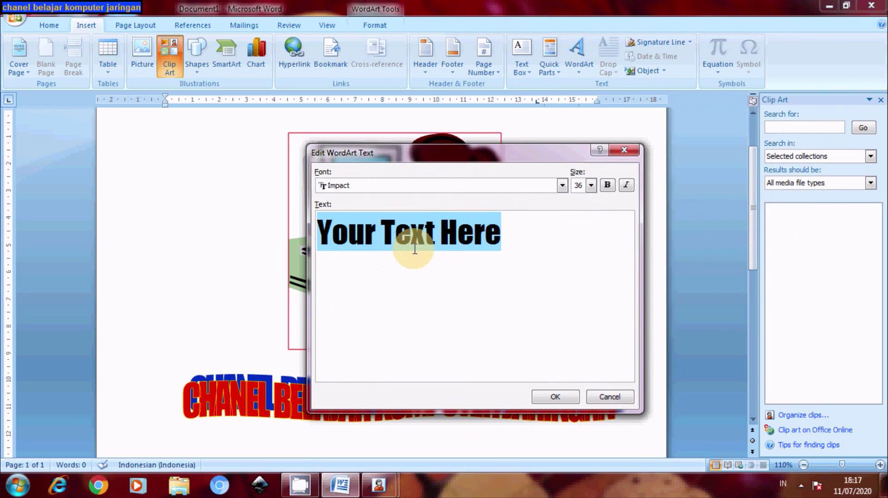
left_click(601, 397)
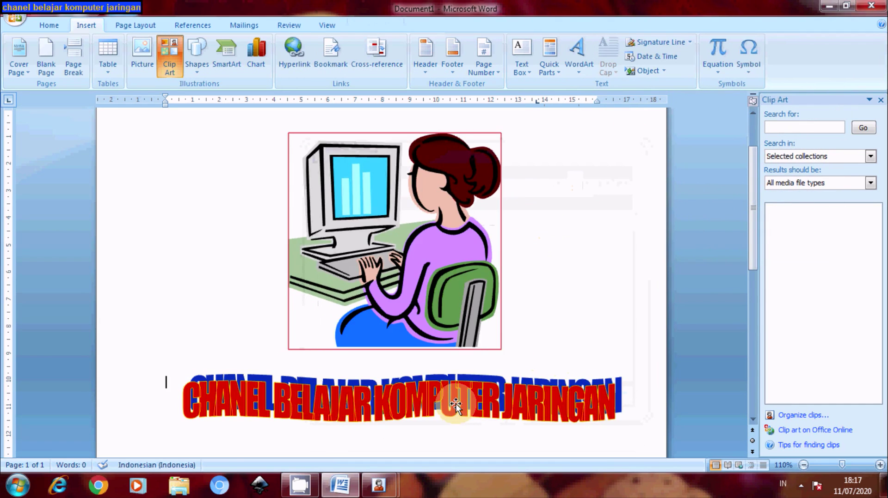
right_click(422, 402)
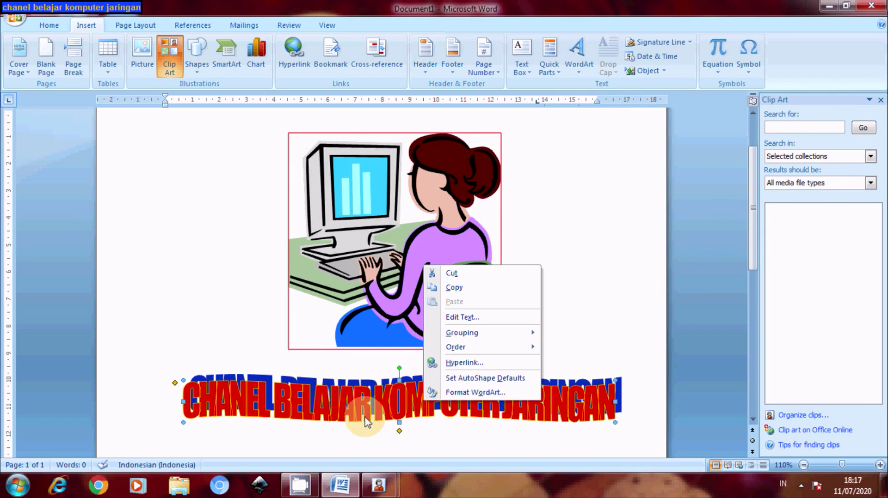
left_click(158, 284)
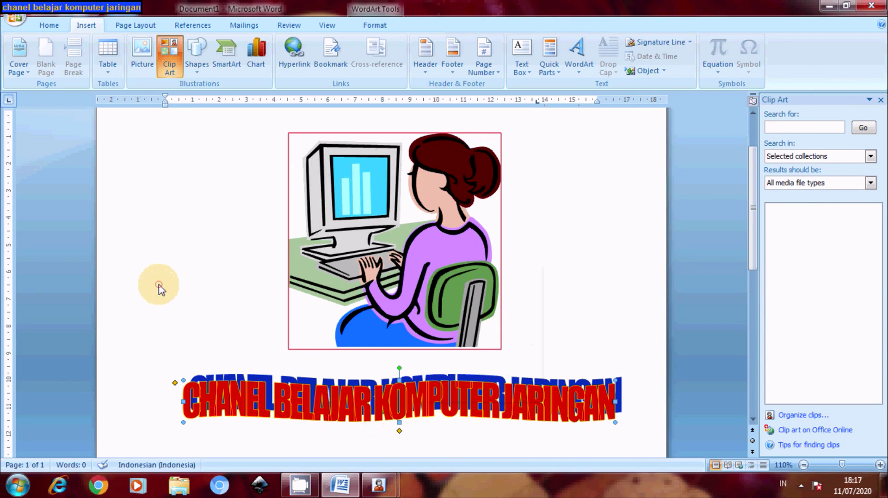
scroll(754, 239, "up", 1)
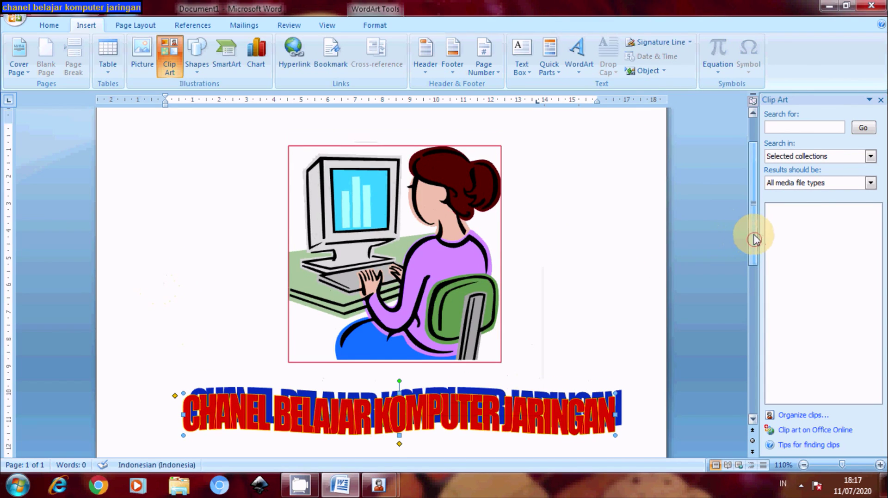
left_click_drag(755, 240, 753, 244)
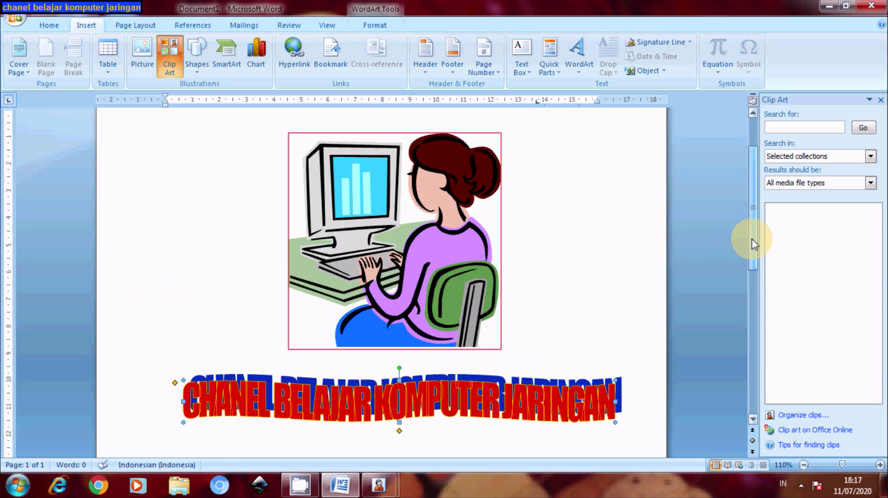